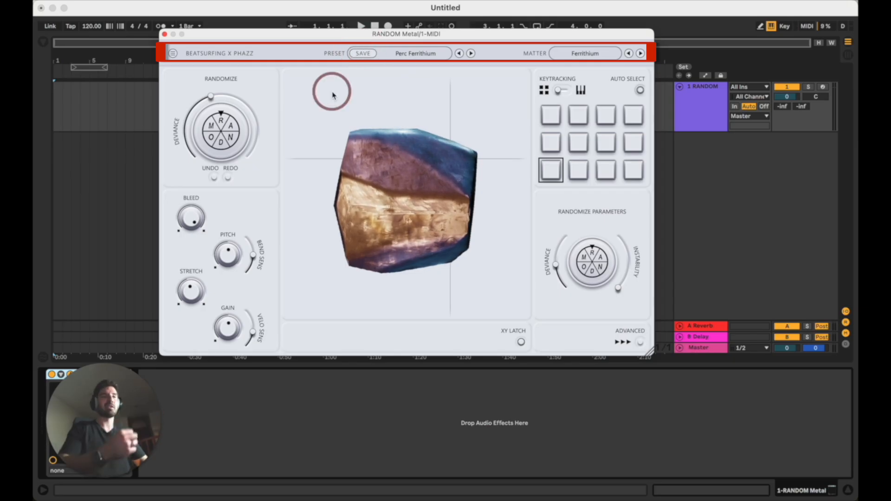
Step: View the plugin's settings, including the licence, update and CC mapping options, and close them
left_click(173, 53)
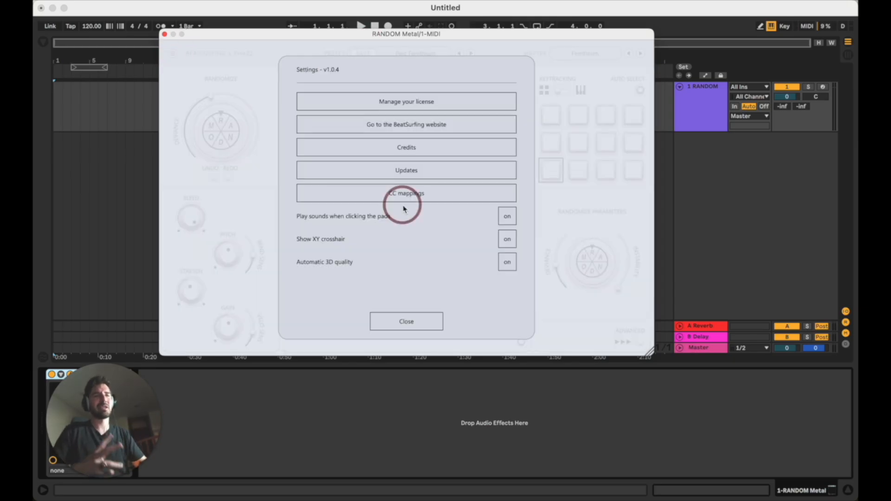
left_click(434, 328)
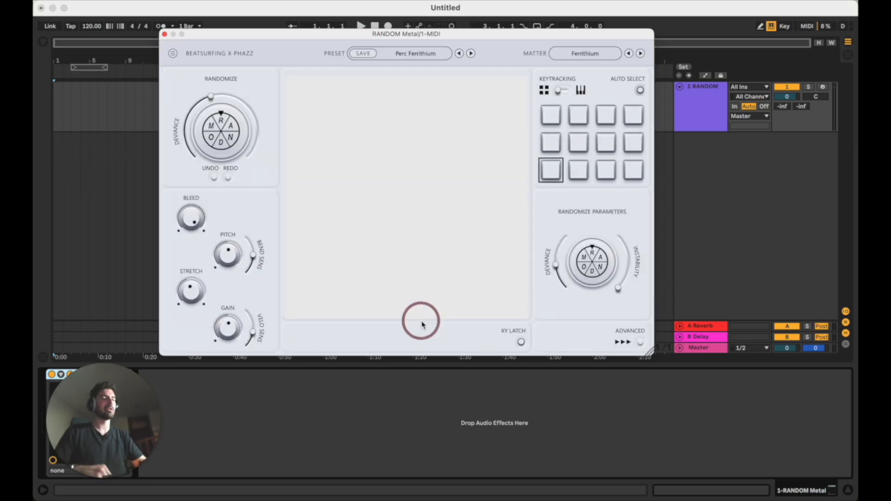
Step: Look at the factory preset browser and the save-preset dialog without saving a preset
left_click(428, 54)
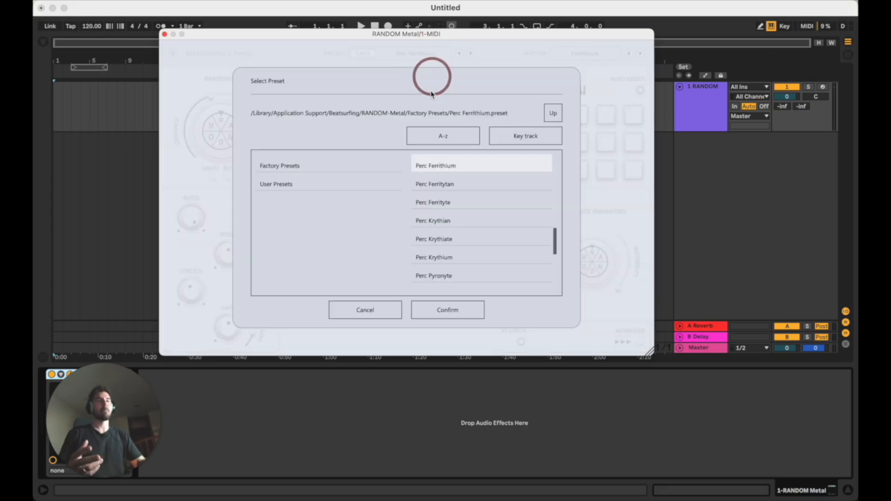
double_click(453, 188)
left_click(362, 53)
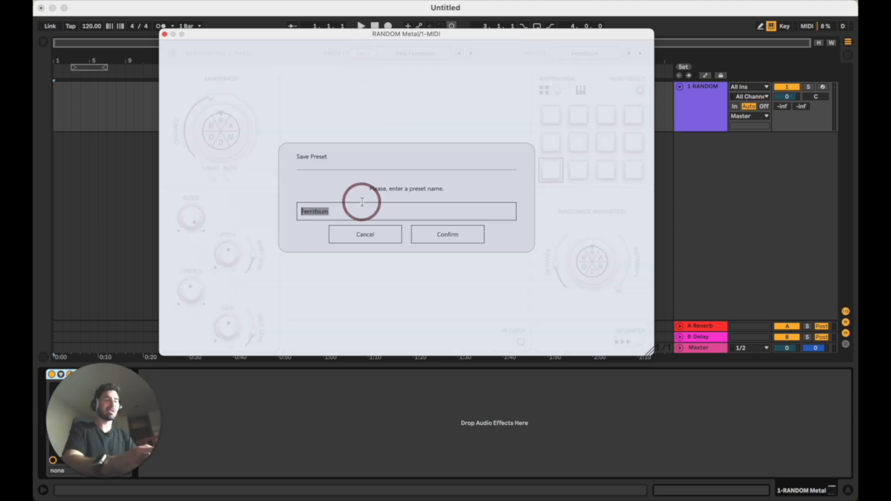
left_click(371, 245)
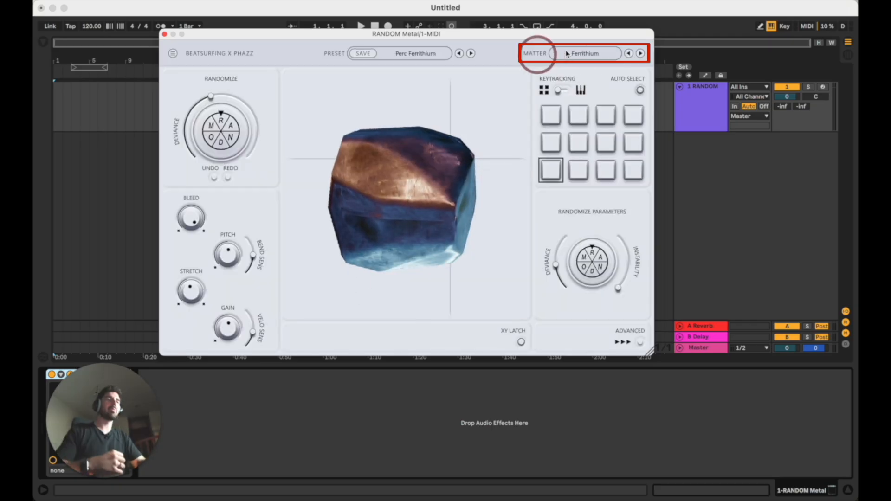
Step: Browse the available matters and their descriptions, and select the Ferrithium matter
left_click(586, 54)
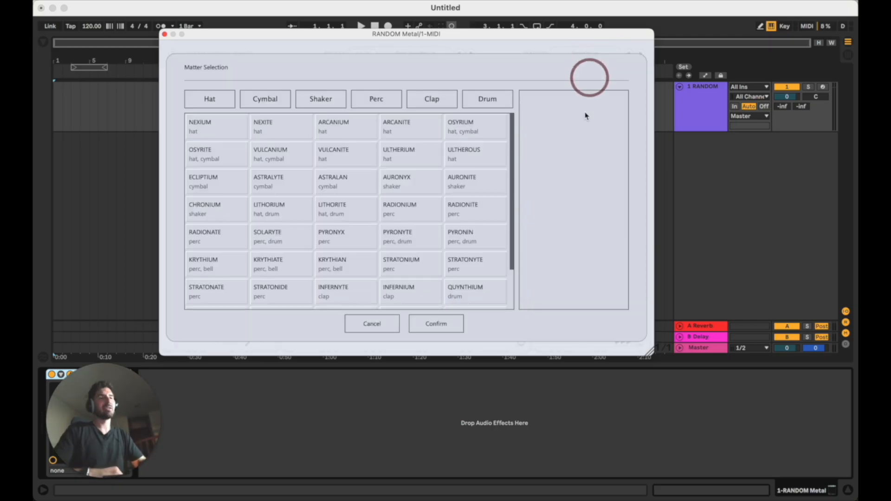
left_click(413, 174)
scroll(415, 174, "down", 1)
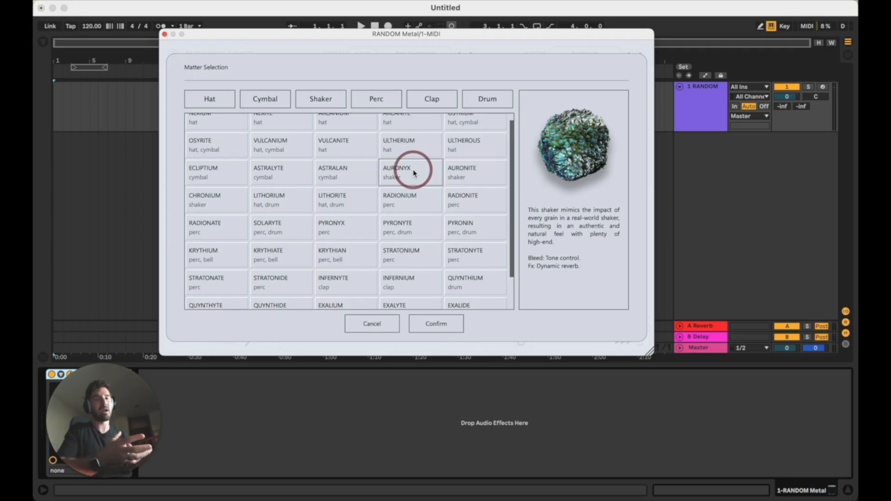
scroll(415, 174, "up", 1)
left_click(376, 138)
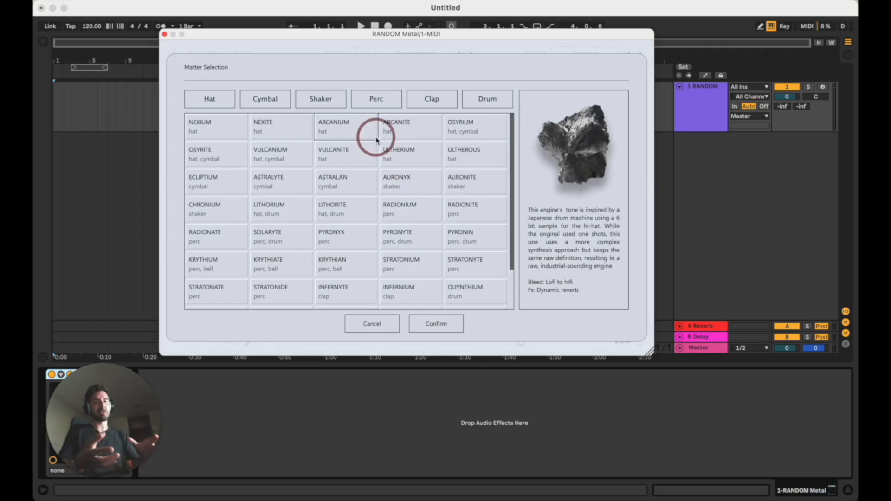
scroll(376, 140, "down", 5)
left_click(281, 294)
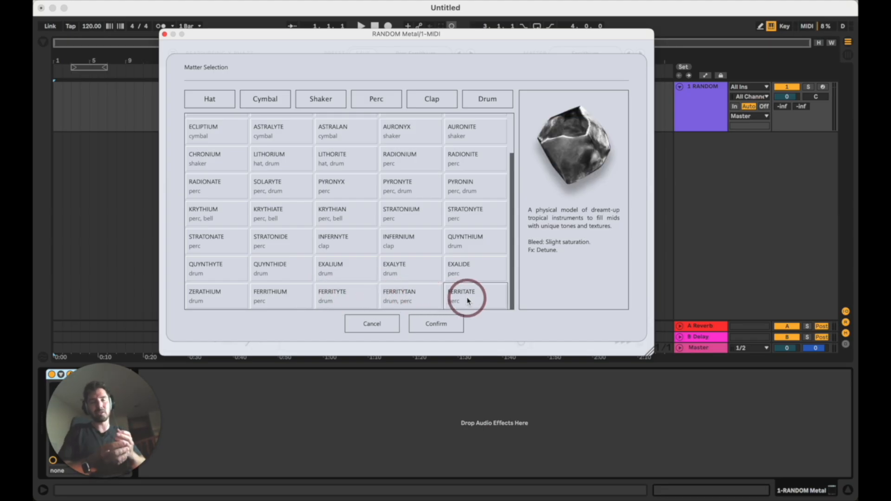
left_click(277, 298)
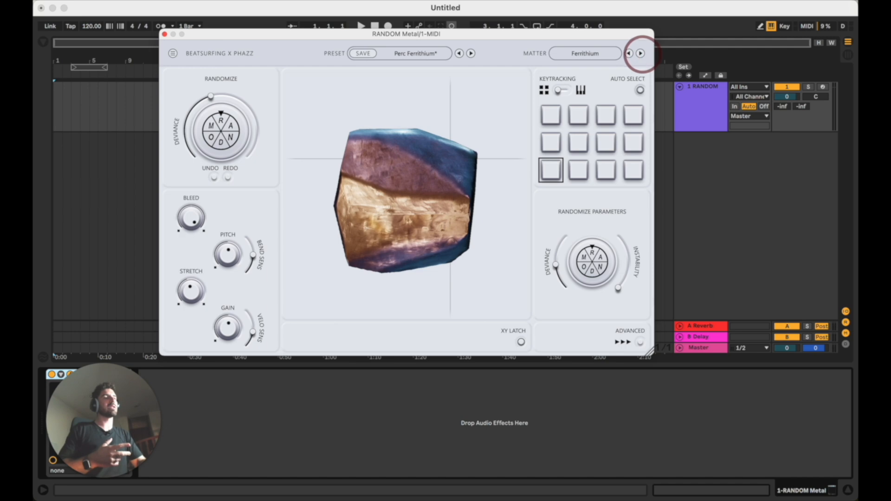
Step: Try the Hat and Cymbal category filters in the matter selection, and cancel without changing the matter
left_click(584, 53)
left_click(211, 99)
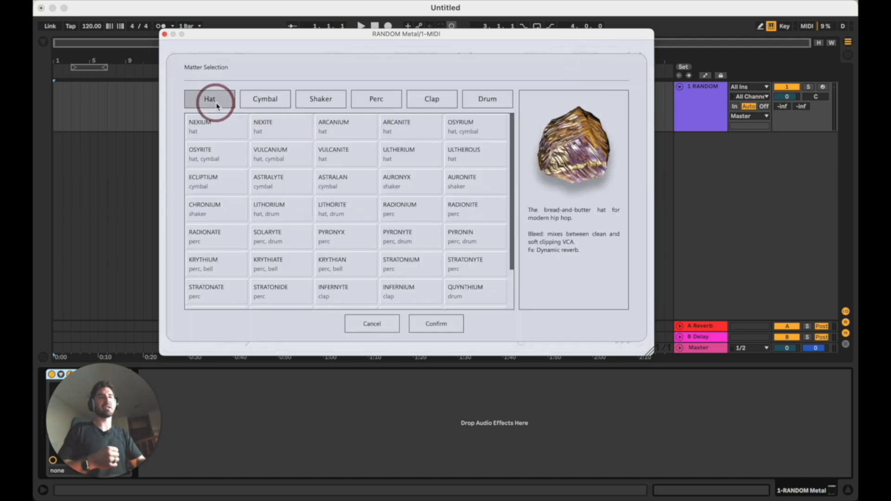
left_click(288, 107)
left_click(256, 99)
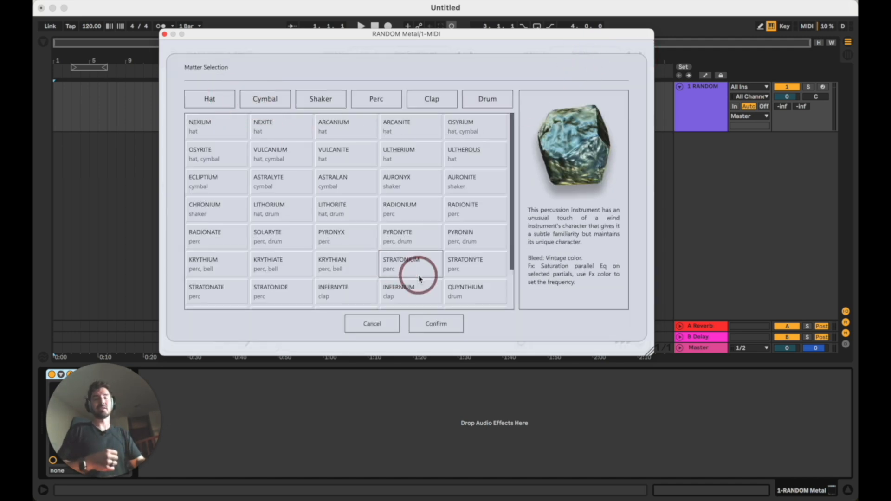
left_click(388, 325)
Step: Move the plugin window higher on the screen and show its advanced parameters
left_click_drag(379, 33, 334, 13)
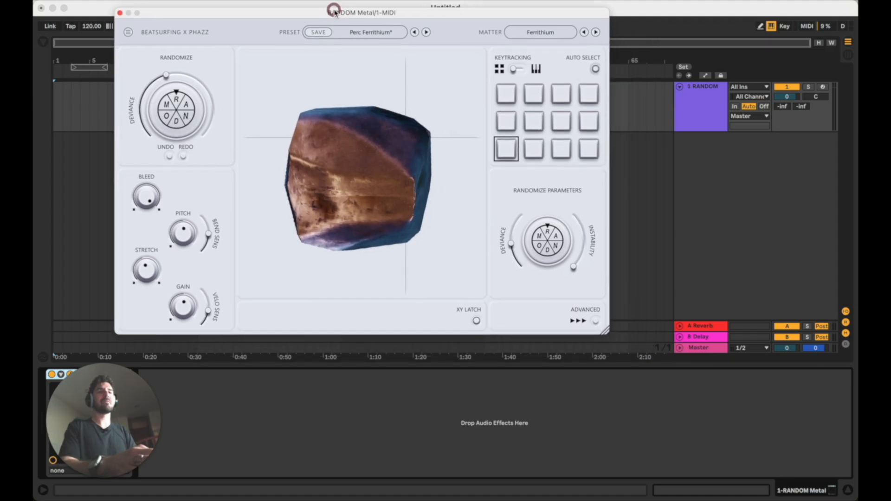
left_click(595, 320)
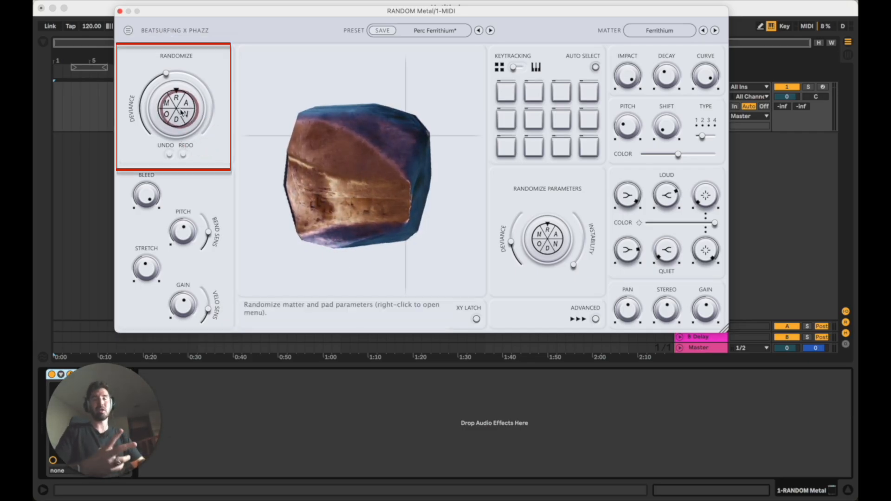
left_click(335, 273)
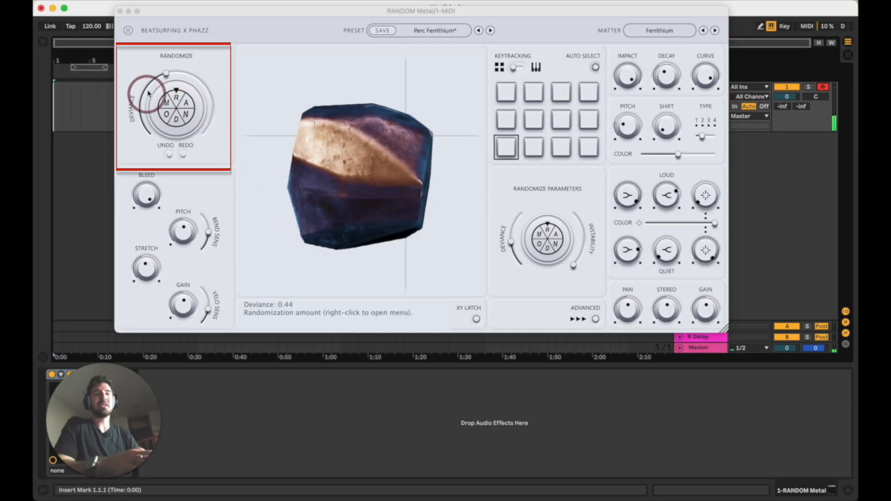
Step: Try the main Randomize deviance at zero and set it to its maximum
left_click(165, 76)
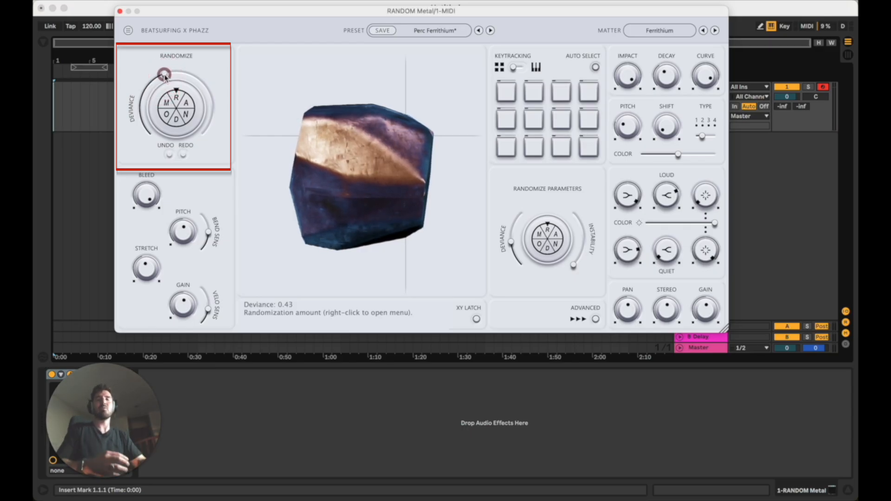
left_click_drag(165, 75, 146, 128)
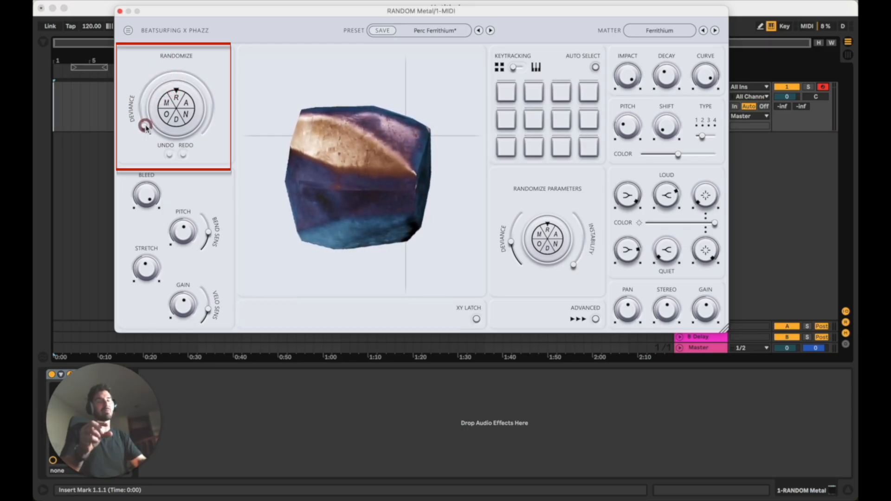
left_click_drag(147, 128, 251, 168)
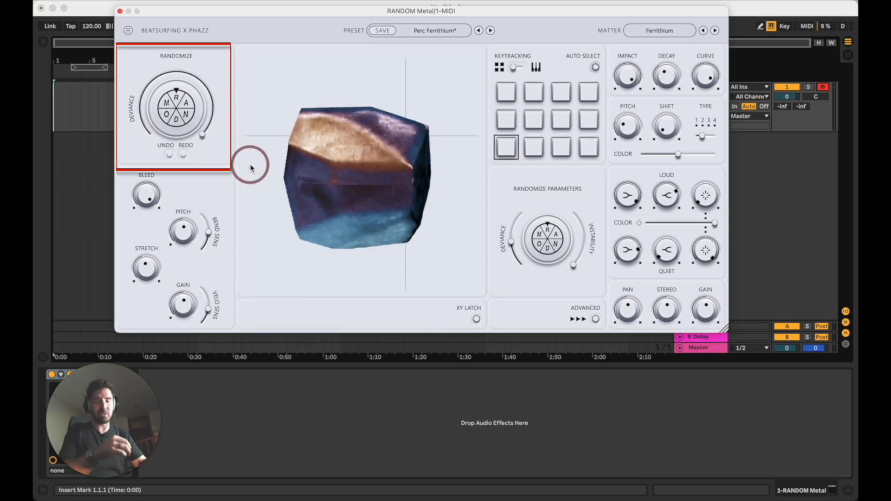
Step: Randomize the matter and pad parameters several times at full deviance
left_click(329, 154)
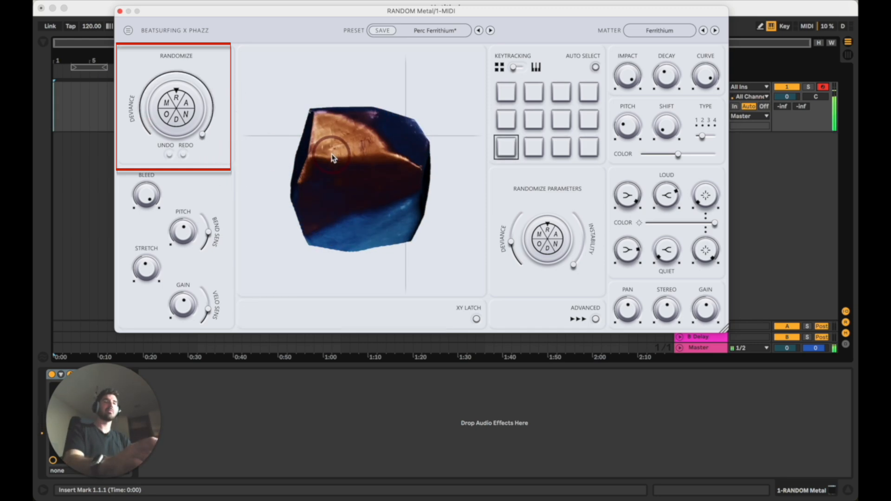
left_click(176, 111)
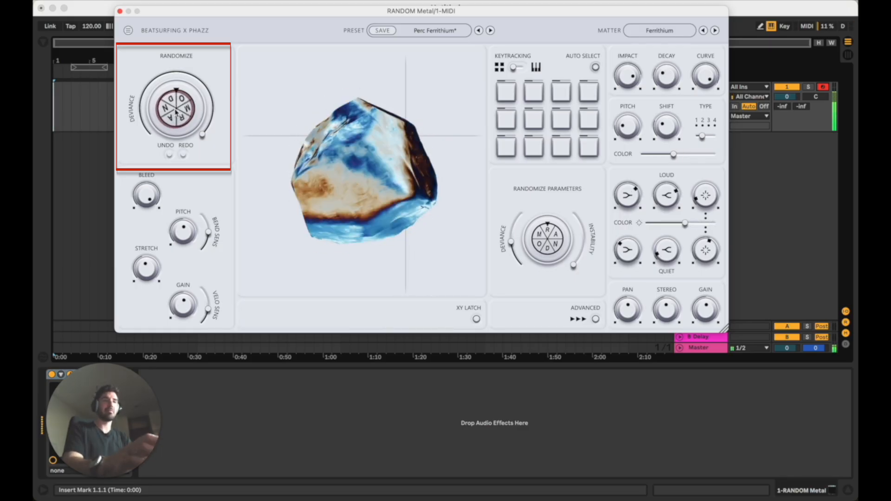
left_click(176, 112)
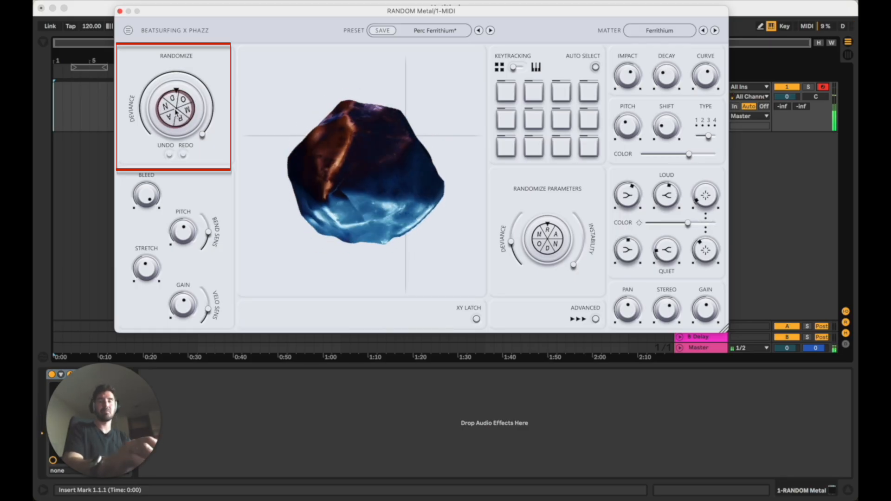
Step: Undo the randomizations one by one, trying another randomization in between, back to the original Perc Ferrithium sound
left_click(169, 155)
left_click(170, 156)
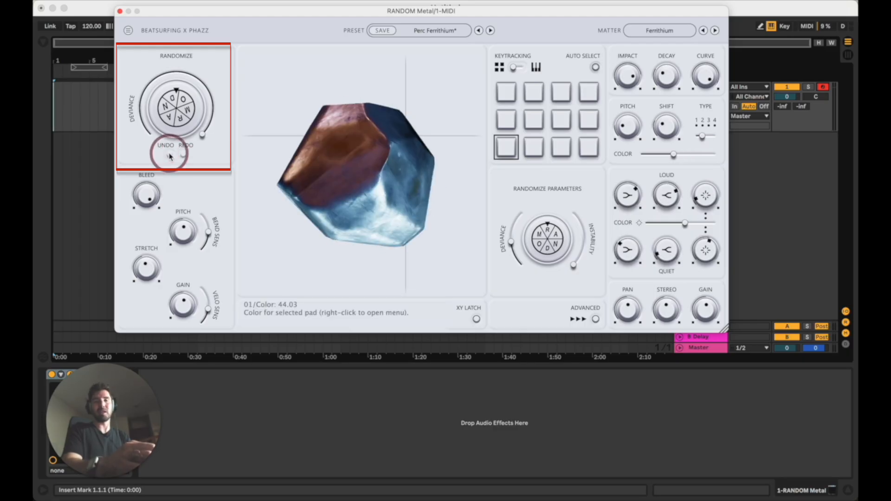
left_click(169, 156)
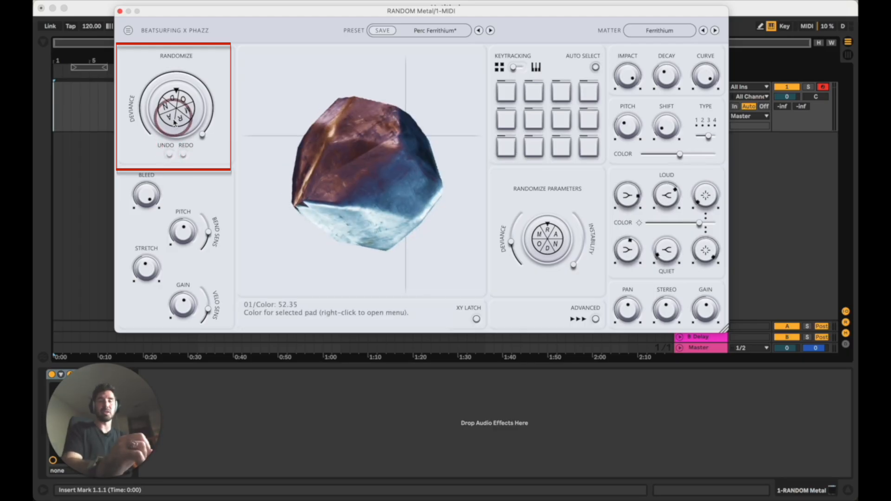
left_click(175, 122)
left_click(170, 155)
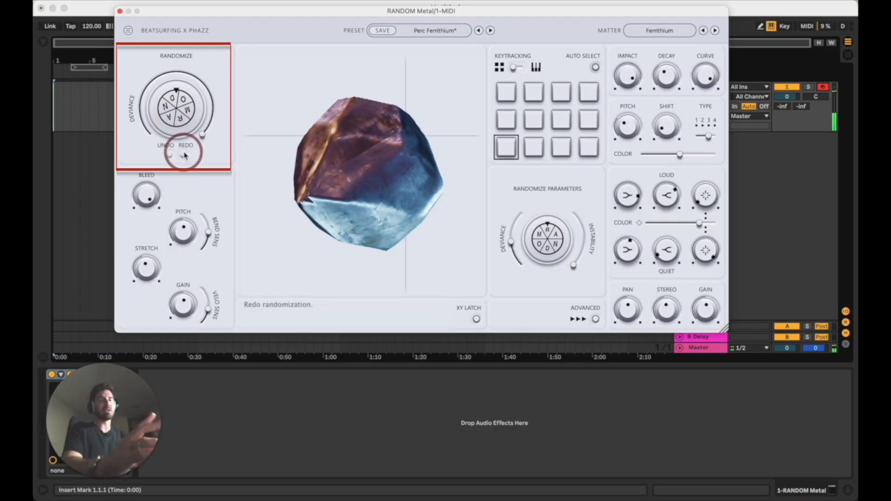
left_click(171, 156)
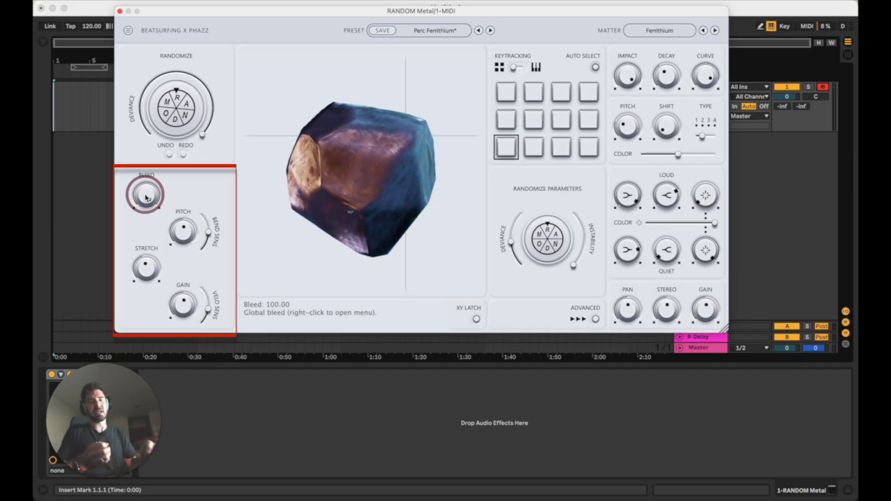
Step: Try out the global Bleed amount and set the global Pitch to about -1.04
left_click_drag(145, 198, 167, 402)
left_click(169, 155)
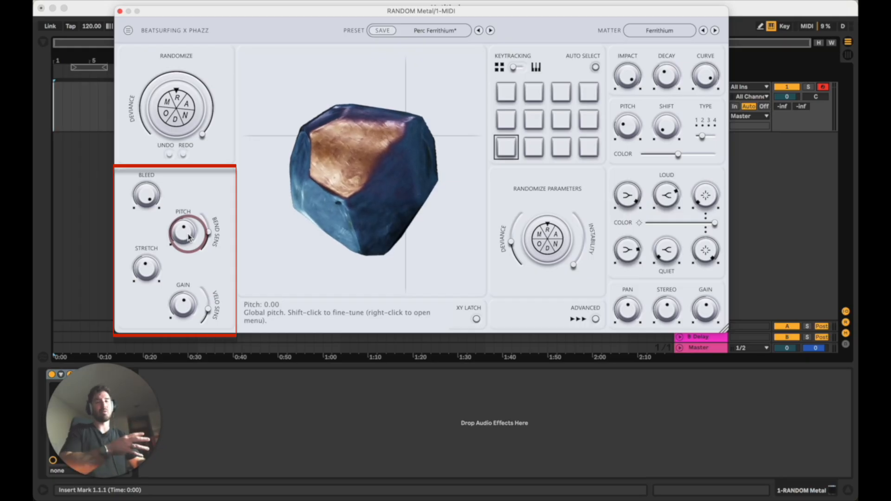
mouse_move(179, 232)
left_mouse_down()
mouse_move(189, 299)
mouse_move(183, 181)
mouse_move(190, 239)
left_mouse_up()
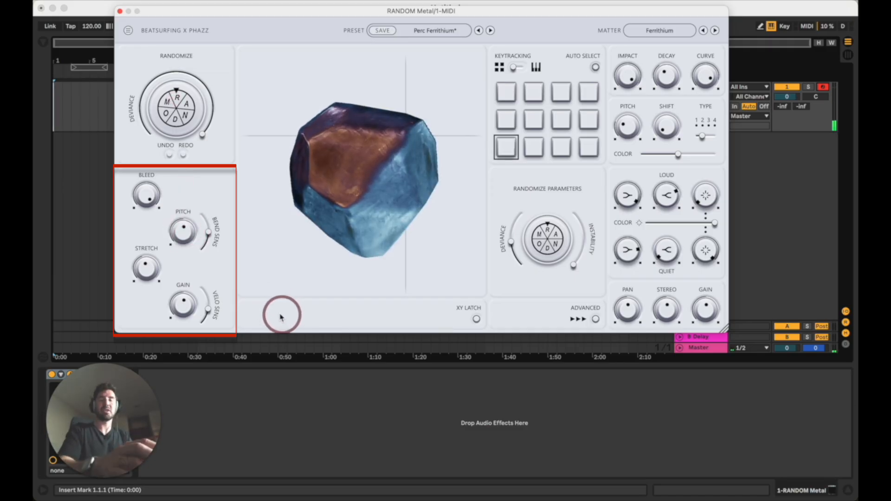
left_click_drag(185, 235, 184, 234)
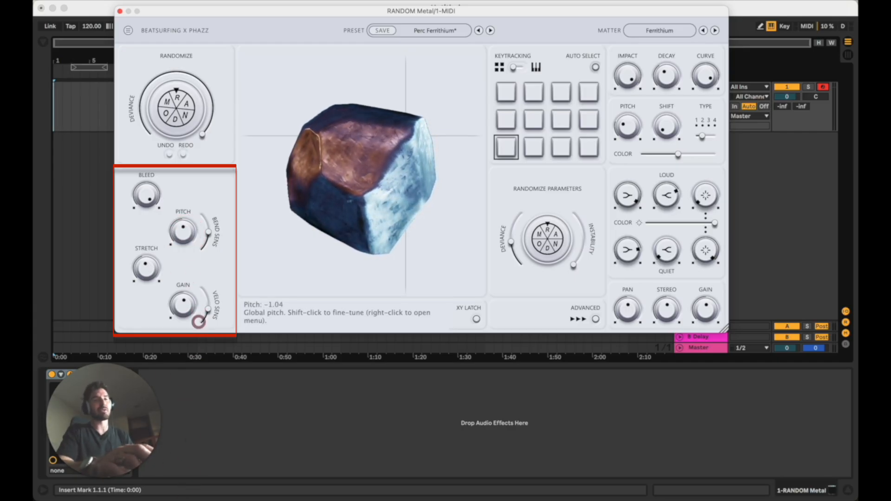
left_click_drag(195, 264, 194, 333)
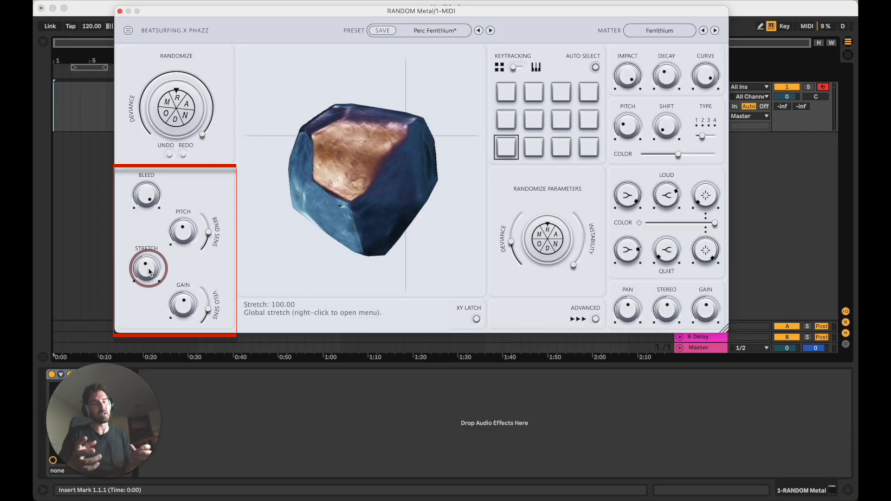
Step: Sweep the global Stretch down and back up to compare the sound lengths
left_click_drag(149, 272, 169, 453)
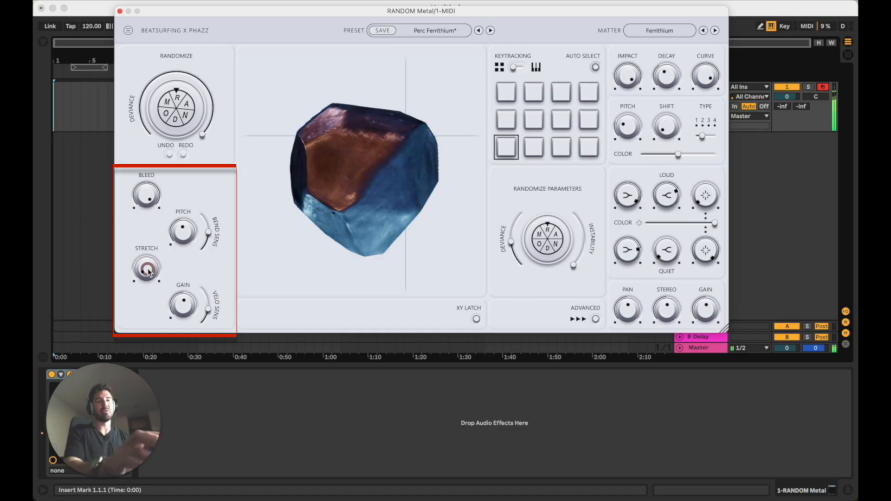
left_click_drag(148, 272, 142, 72)
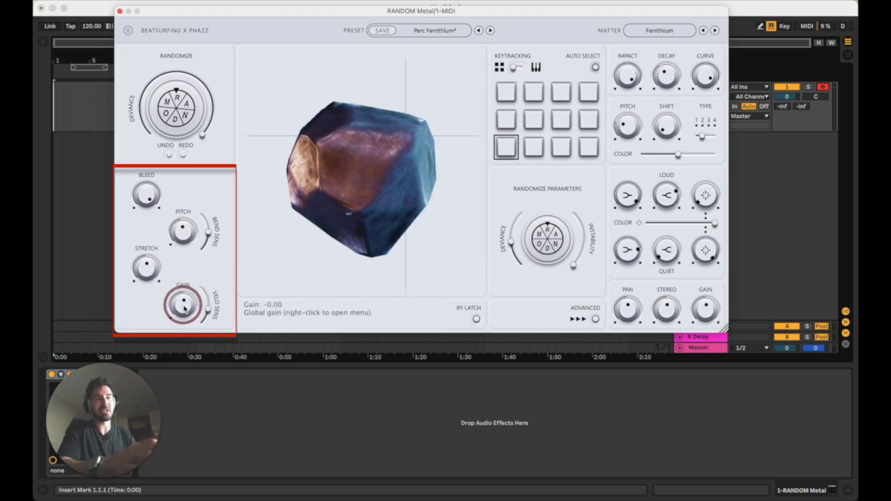
Step: Adjust the global Gain slightly and set its velocity sensitivity to the minimum
mouse_move(184, 307)
left_mouse_down()
mouse_move(176, 267)
mouse_move(173, 311)
left_mouse_up()
left_click_drag(220, 327, 206, 338)
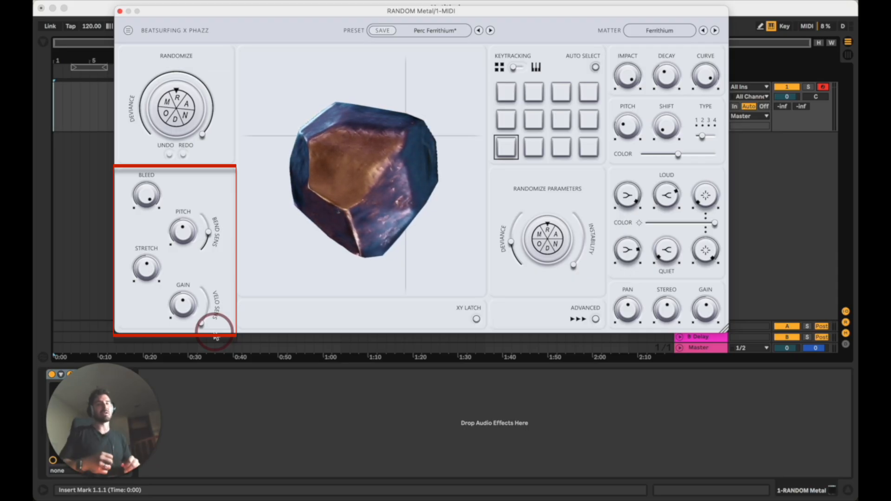
left_click_drag(216, 336, 200, 292)
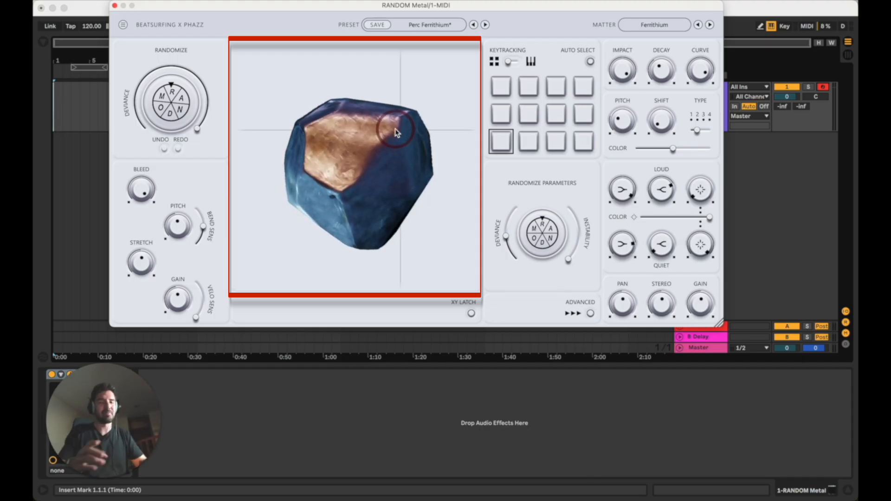
Step: Move the XY crosshair across the matter object to a point slightly left of and below the pad's centre
left_click_drag(395, 129, 361, 214)
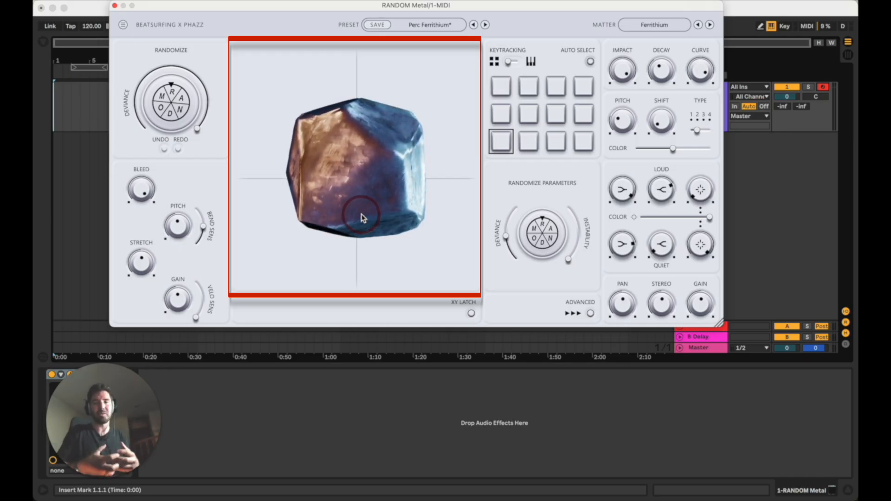
left_click(361, 214)
left_click_drag(362, 215, 355, 183)
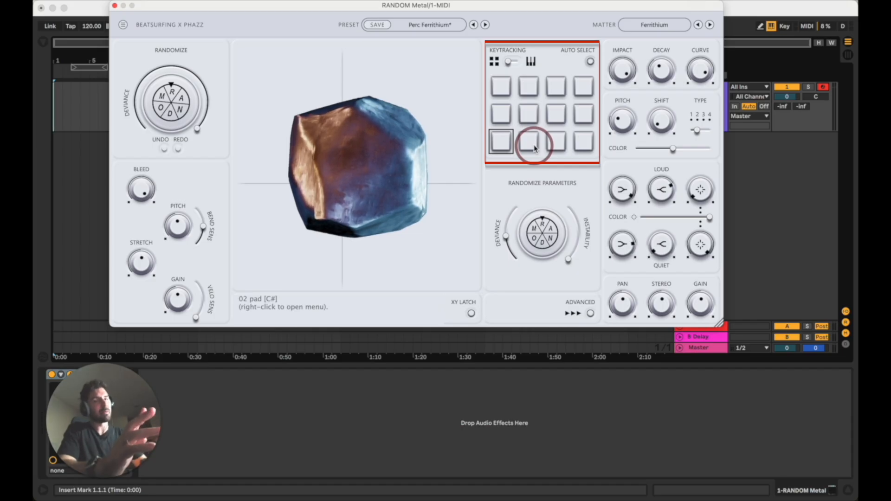
Step: Select pad 01 in the pad grid and point out the Keytracking mode switch
left_click(507, 152)
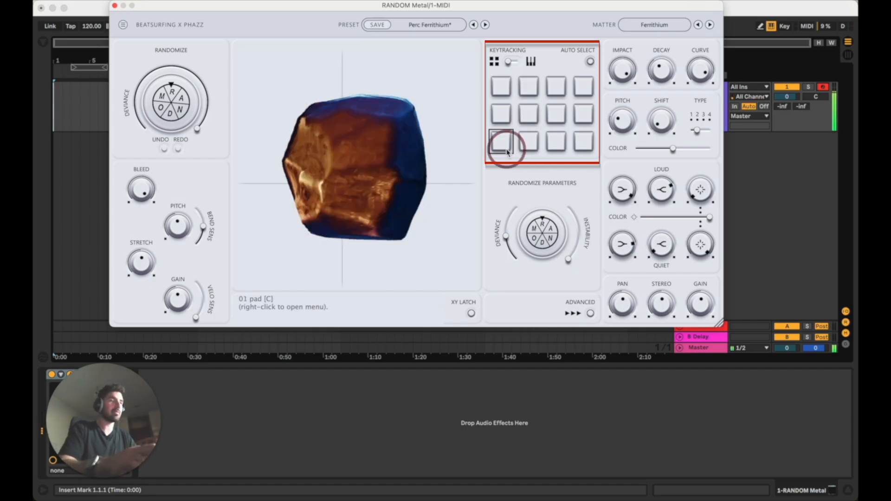
left_click(512, 61)
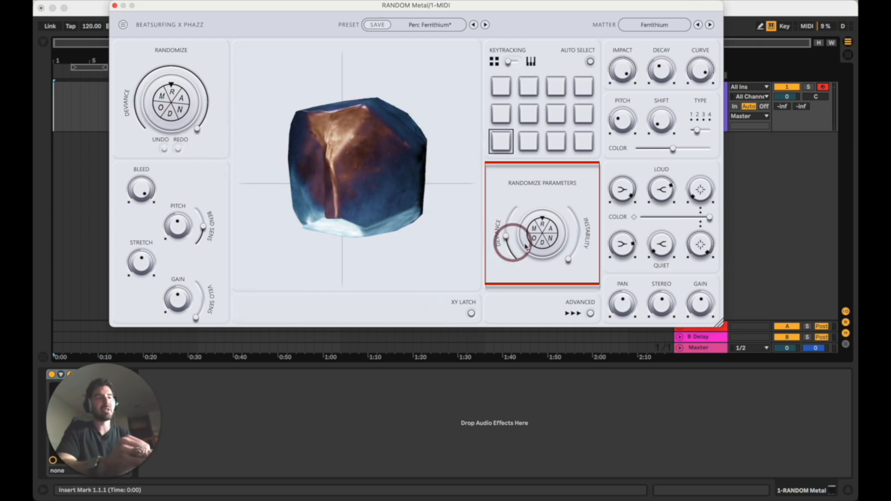
Step: Sweep pad 01's Deviance down to its minimum and up to 1.00
left_click_drag(515, 243, 512, 225)
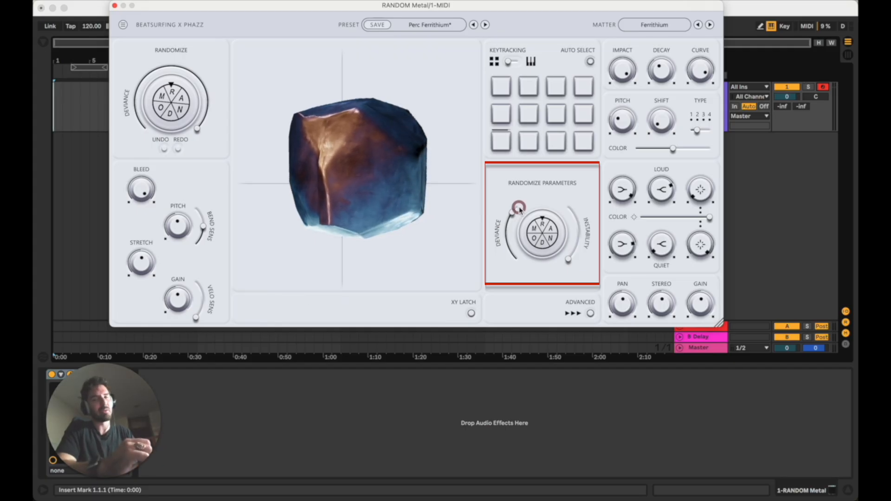
left_click_drag(520, 209, 513, 261)
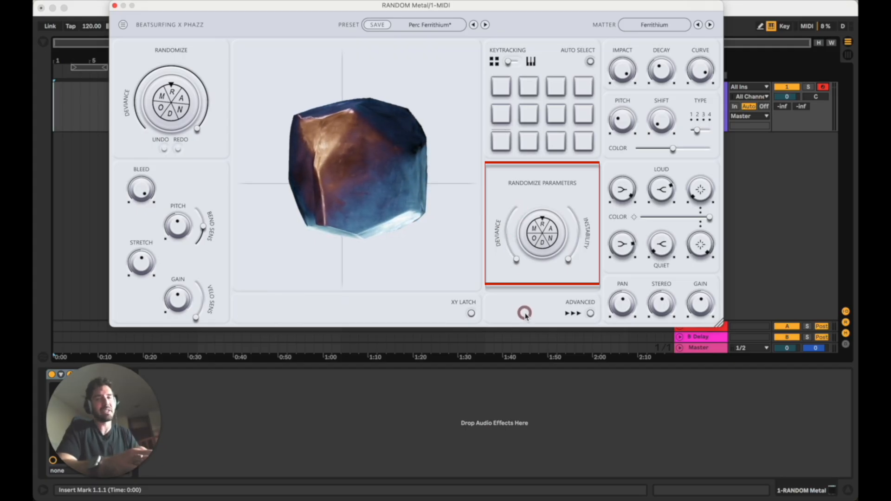
left_click_drag(521, 261, 529, 165)
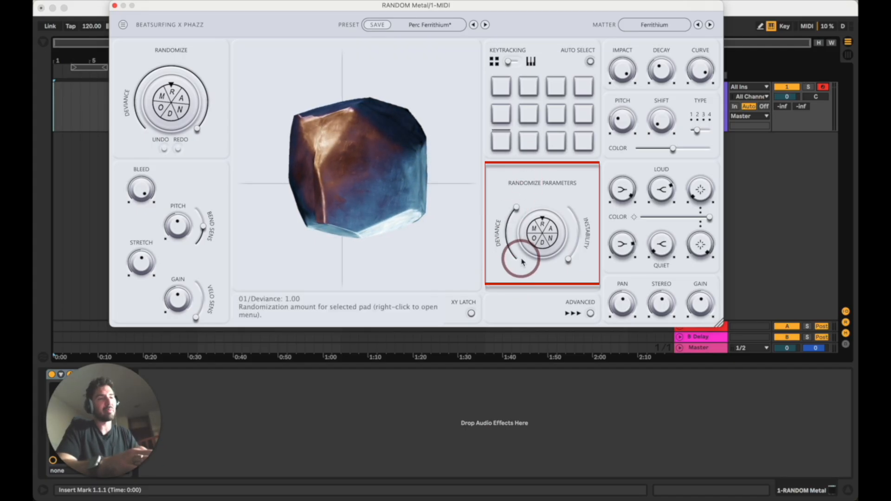
Step: Randomize only pad 01's parameters several times in a row, then undo the randomization
left_click(544, 234)
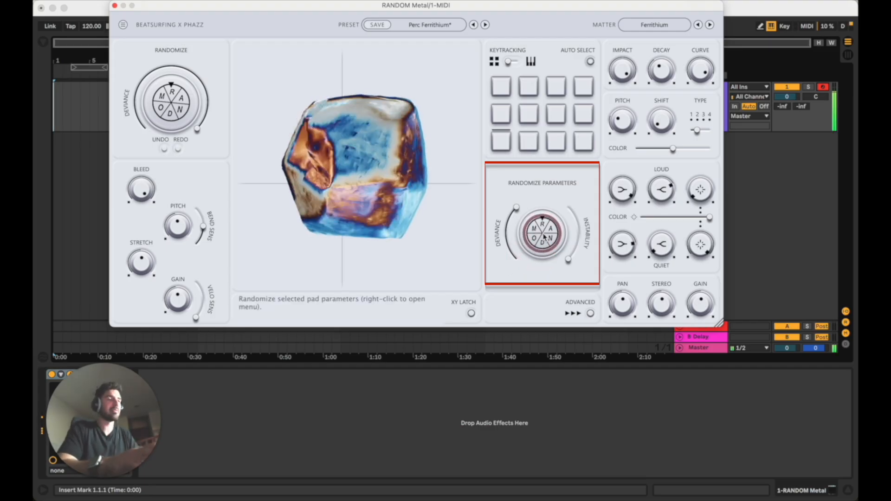
left_click(543, 235)
left_click(543, 235)
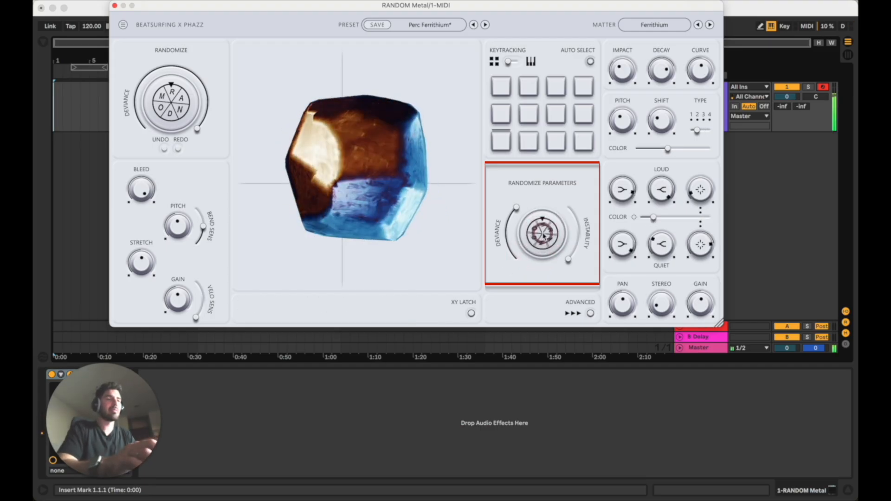
left_click(544, 235)
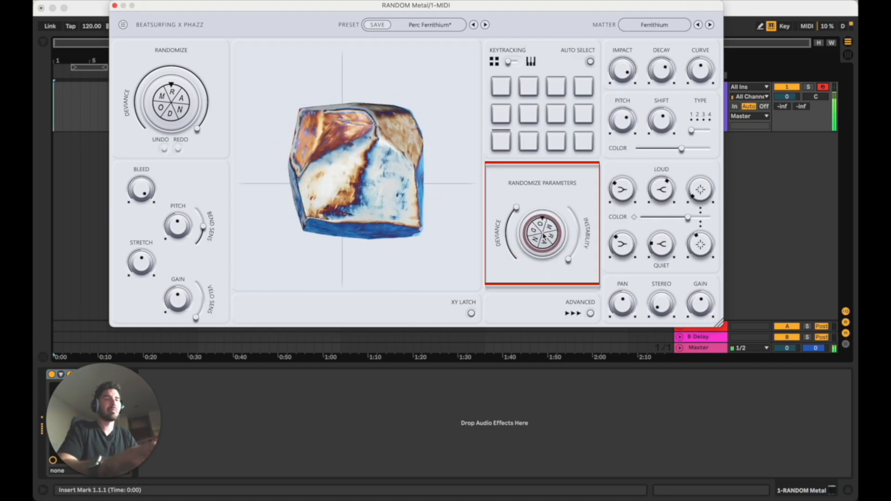
left_click(165, 150)
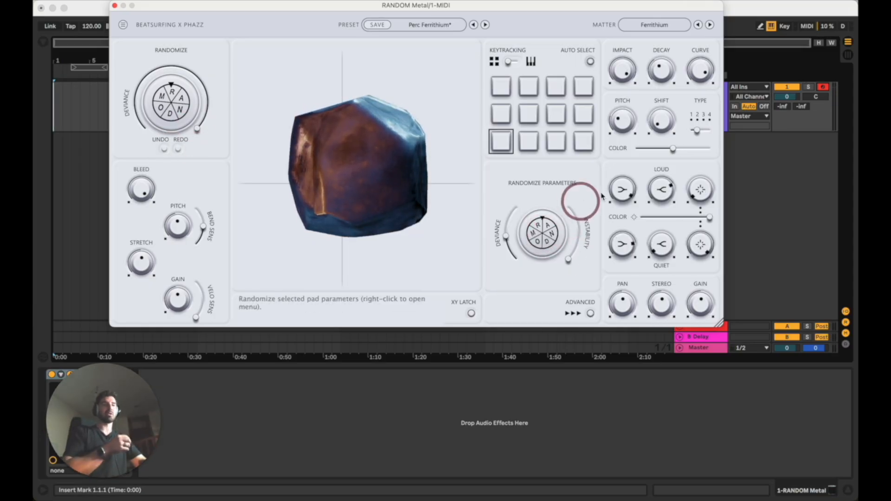
Step: Randomize pad 01's parameters once more and undo that change
left_click_drag(623, 191, 623, 229)
left_click(543, 233)
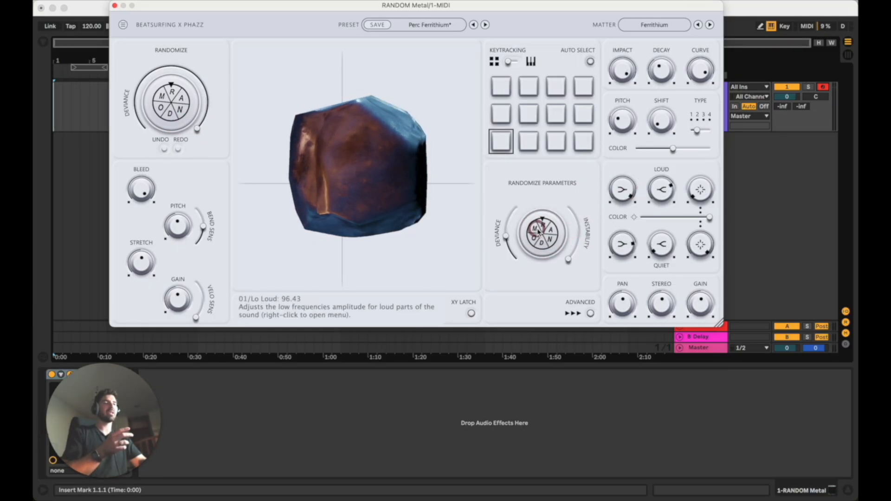
left_click(165, 149)
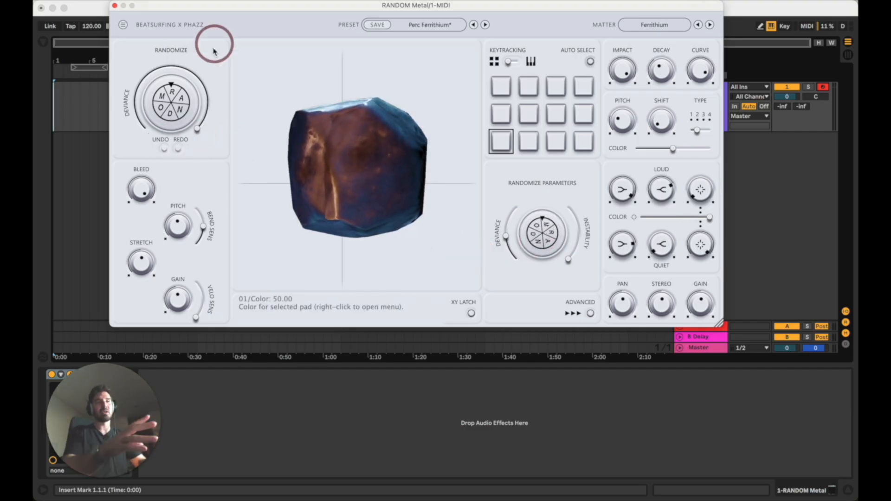
left_click(183, 86)
Step: Set pad 01's Deviance to 0.00
left_click(507, 239)
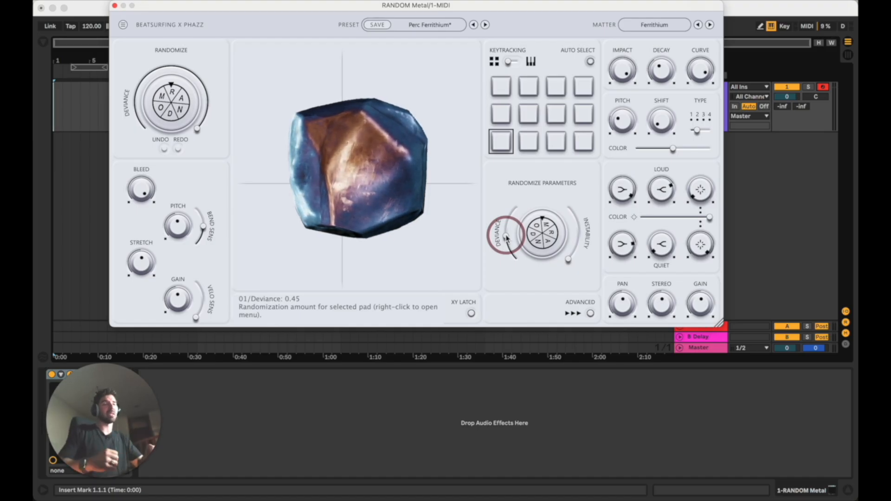
left_click_drag(507, 239, 508, 274)
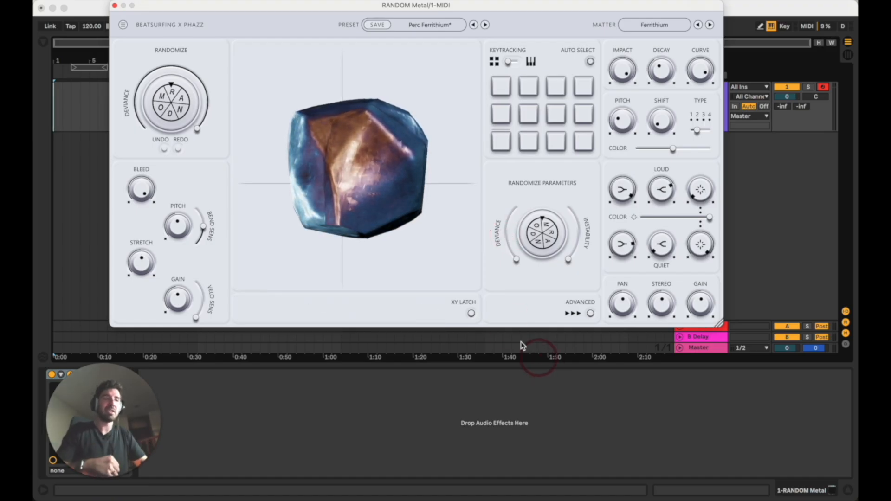
left_click(465, 282)
Step: Randomize the matter and all pad parameters globally while pad 01's Deviance is at zero
left_click(176, 110)
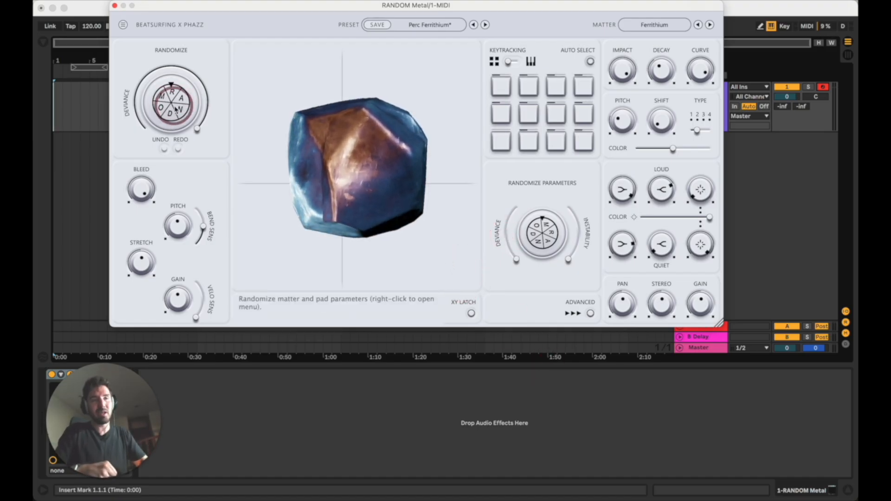
left_click(658, 165)
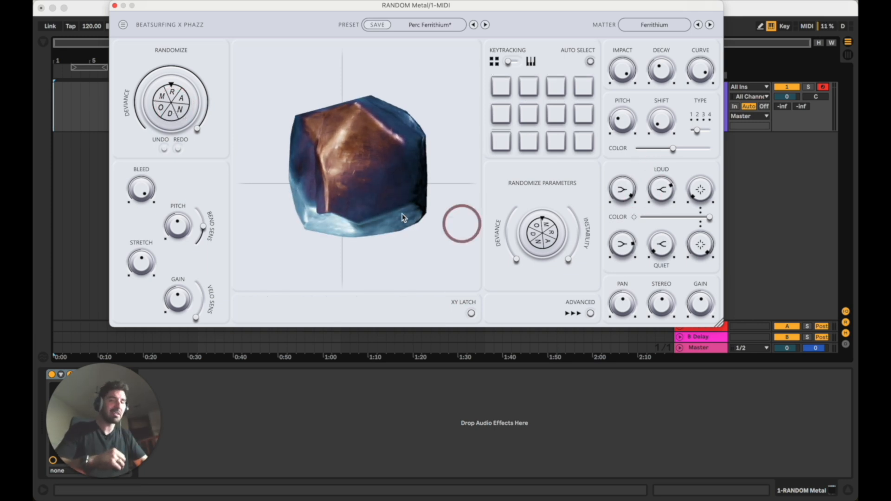
left_click(172, 112)
left_click(176, 119)
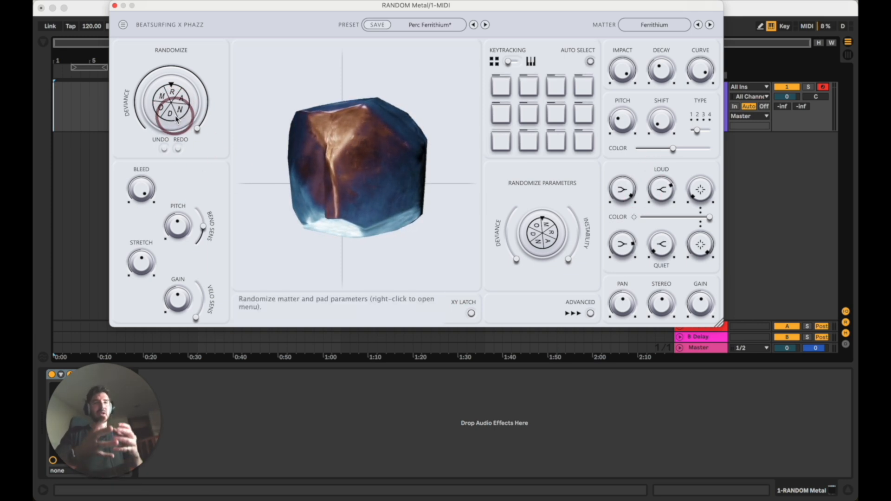
left_click(439, 85)
left_click(694, 140)
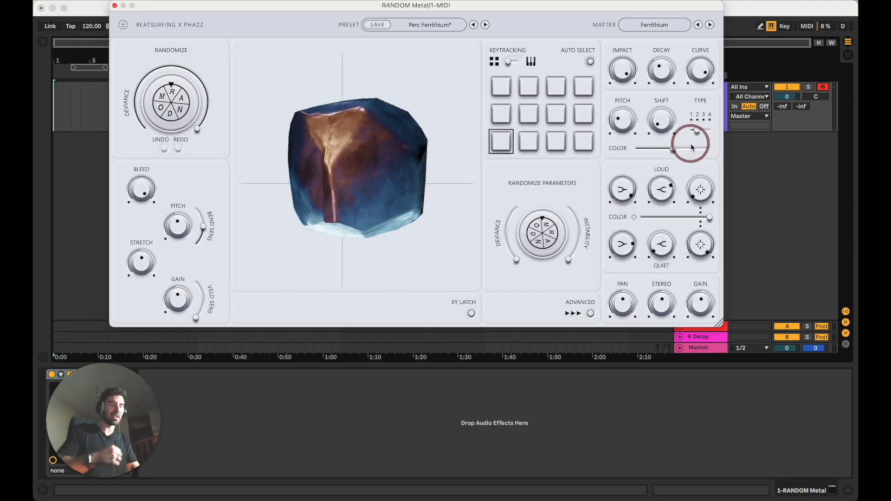
left_click(259, 66)
left_click(172, 111)
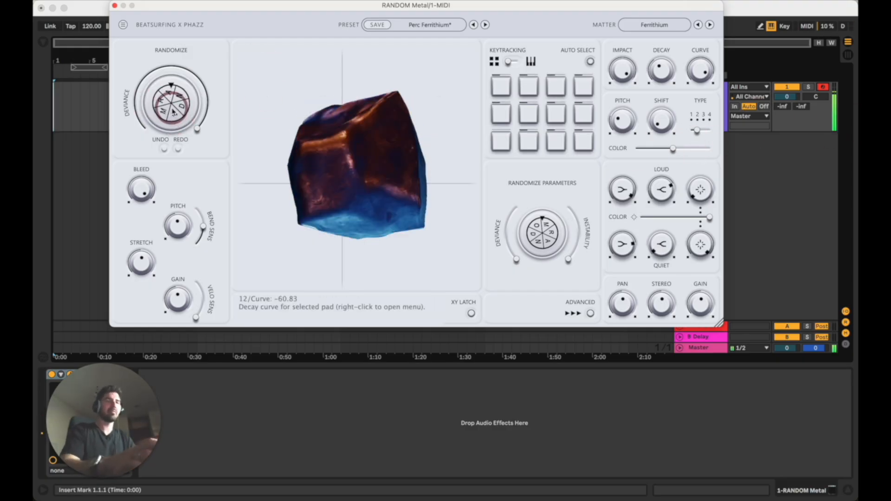
Step: Set pad 01's Deviance to its maximum
left_click(575, 266)
left_click(517, 262)
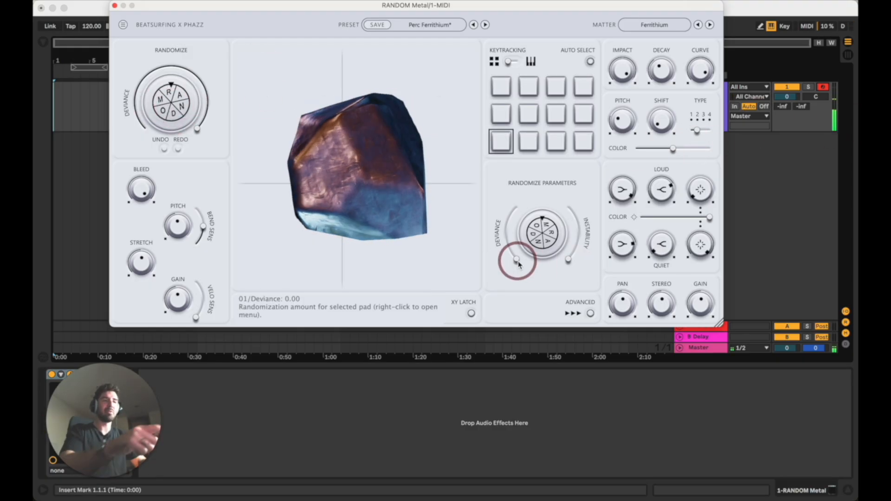
left_click_drag(517, 261, 516, 180)
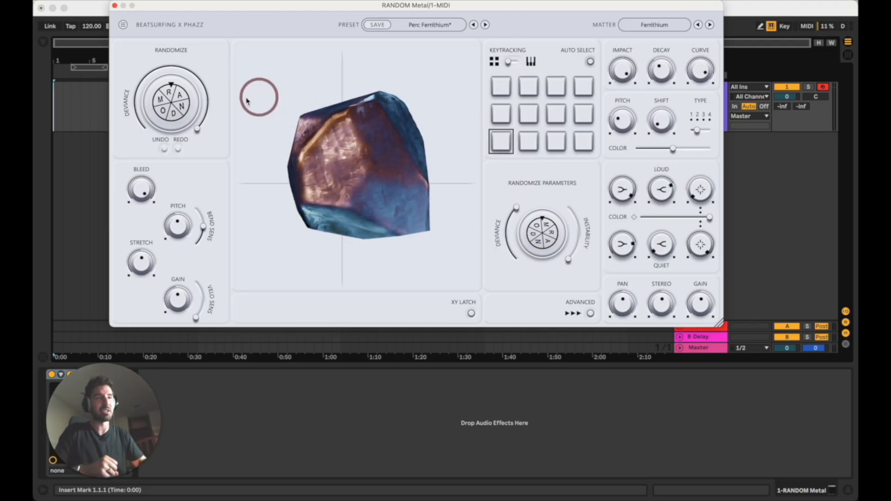
Step: Randomize the matter and all pads globally several more times, then undo the last randomization
left_click(162, 108)
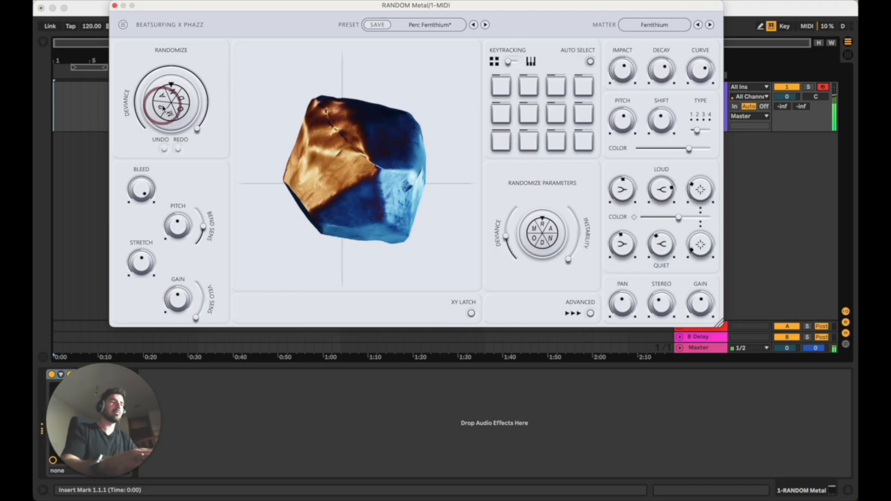
left_click(163, 108)
left_click(162, 108)
left_click(163, 108)
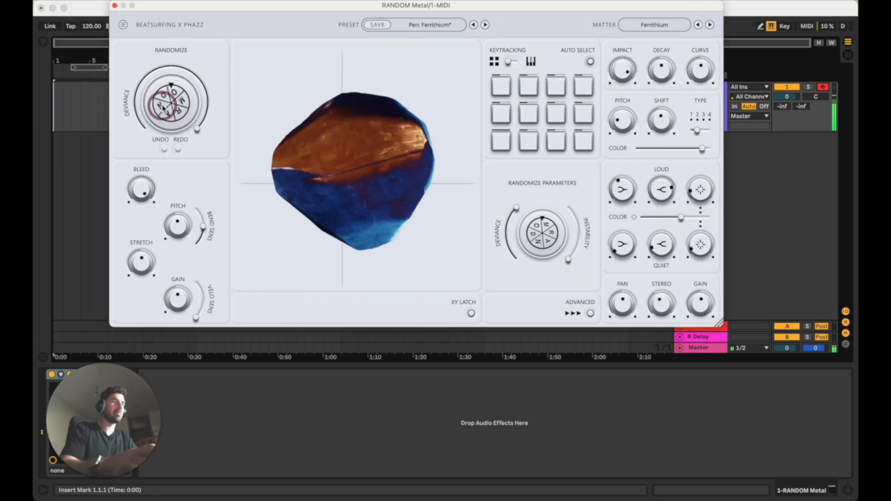
left_click(168, 150)
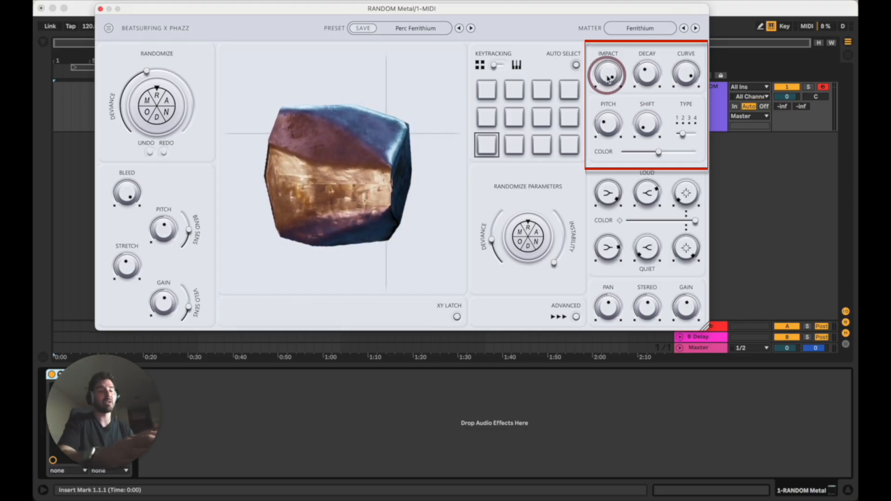
Step: Try out pad 01's Impact, then sweep its Decay down to about 18 and back up to a longer setting
left_click_drag(608, 78, 598, 131)
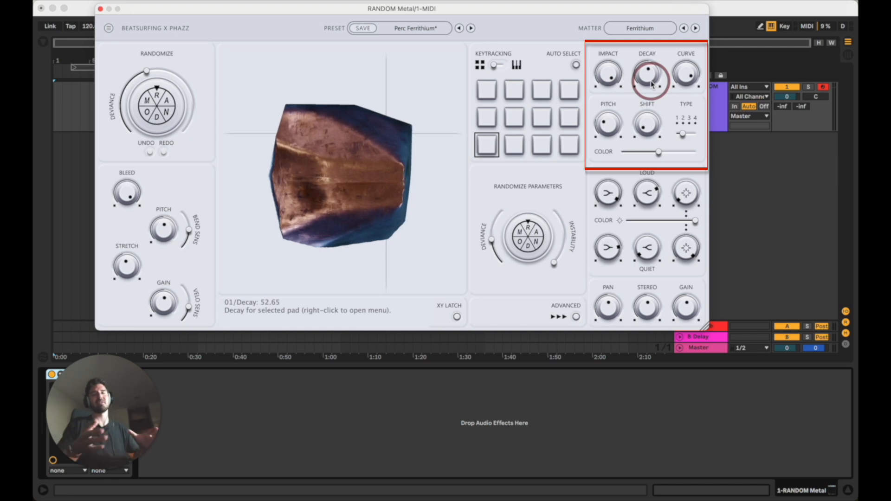
left_click_drag(652, 84, 652, 88)
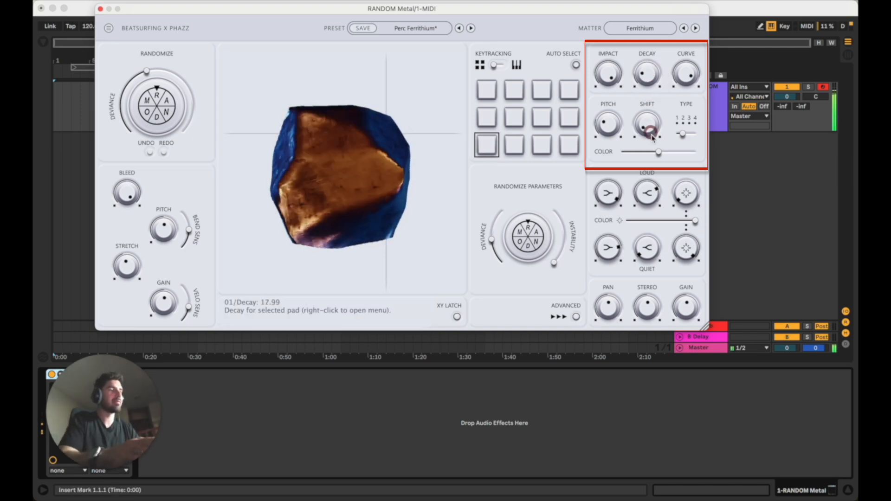
left_click_drag(651, 135, 651, 57)
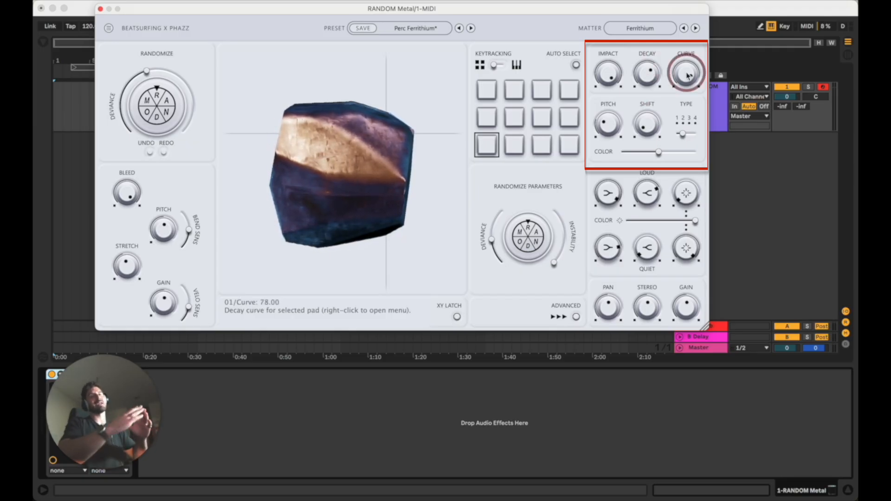
Step: Sweep pad 01's decay Curve down and up to 100.00, then reset it to its default
left_click_drag(686, 76, 685, 200)
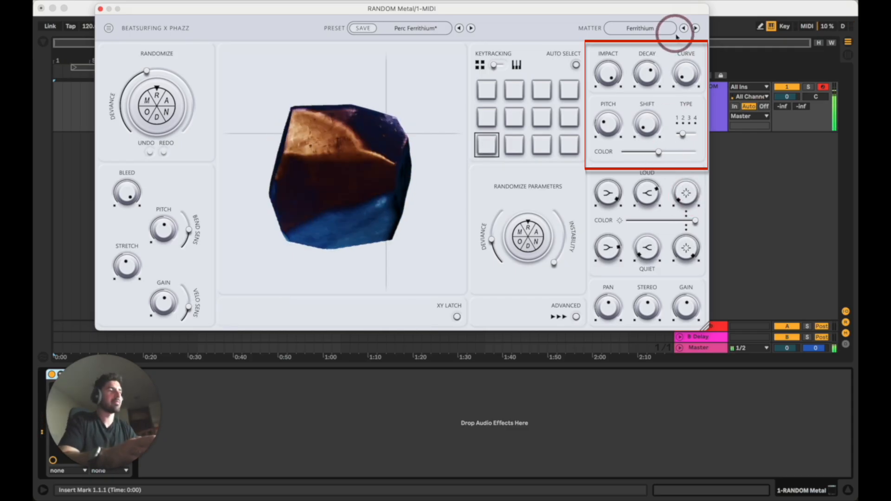
left_click_drag(687, 79, 690, 14)
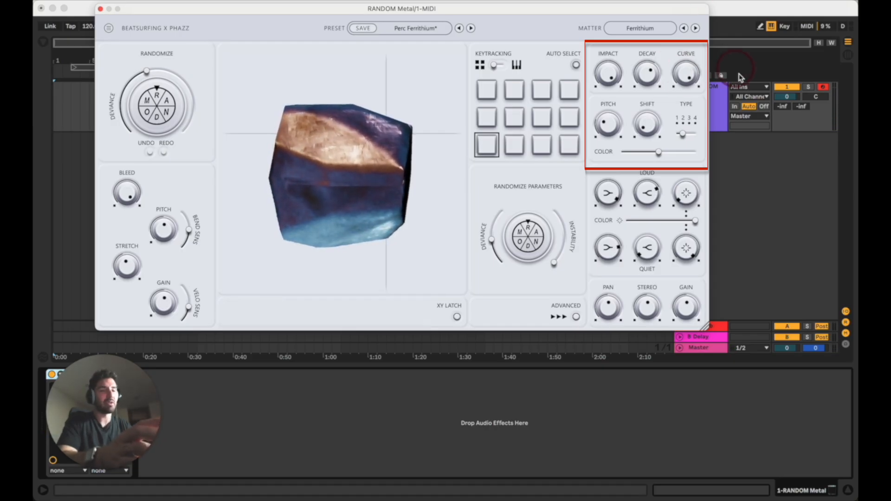
left_click(687, 72)
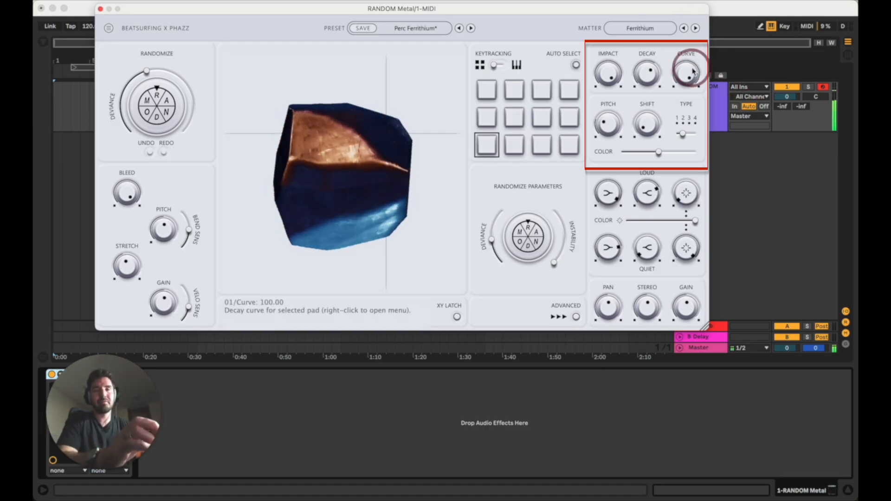
double_click(687, 73)
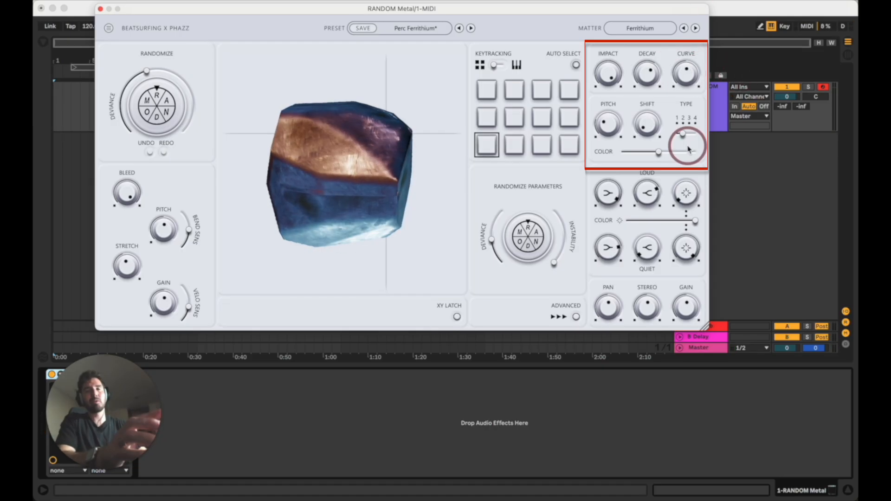
Step: Raise the global Stretch slightly and shorten pad 01's Decay
double_click(646, 73)
left_click(550, 160)
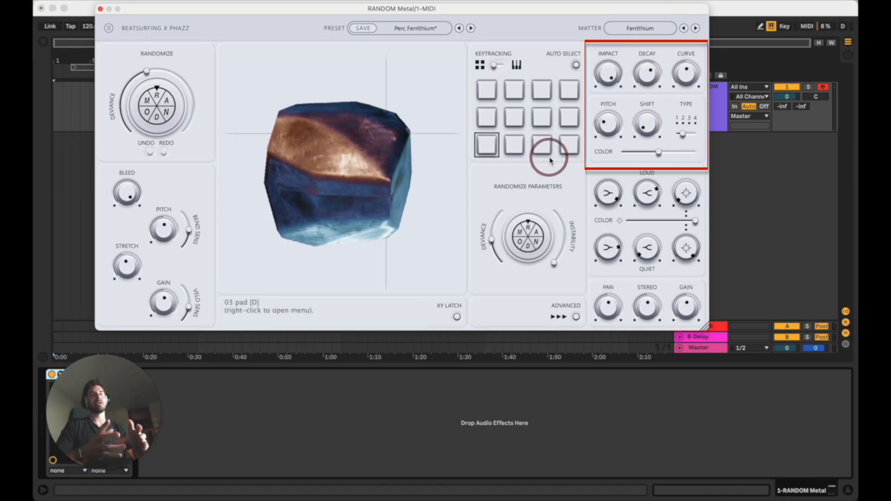
left_click(129, 270)
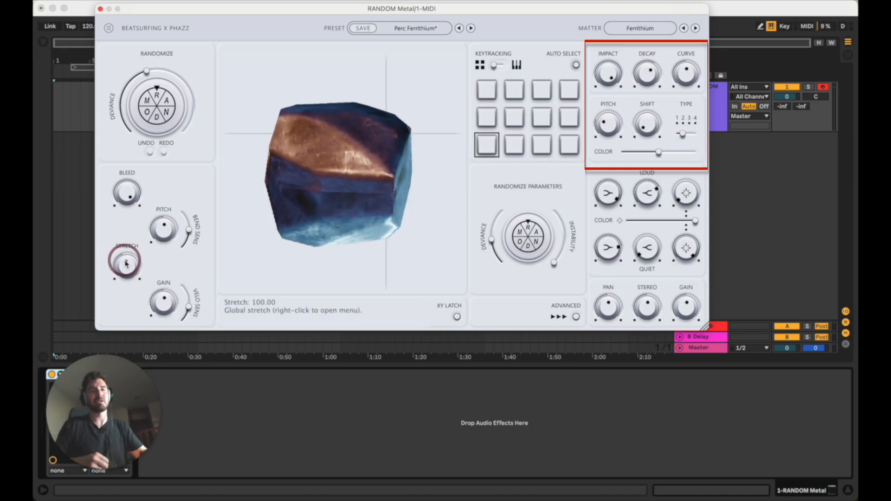
left_click_drag(130, 273, 124, 217)
left_click_drag(649, 73, 649, 156)
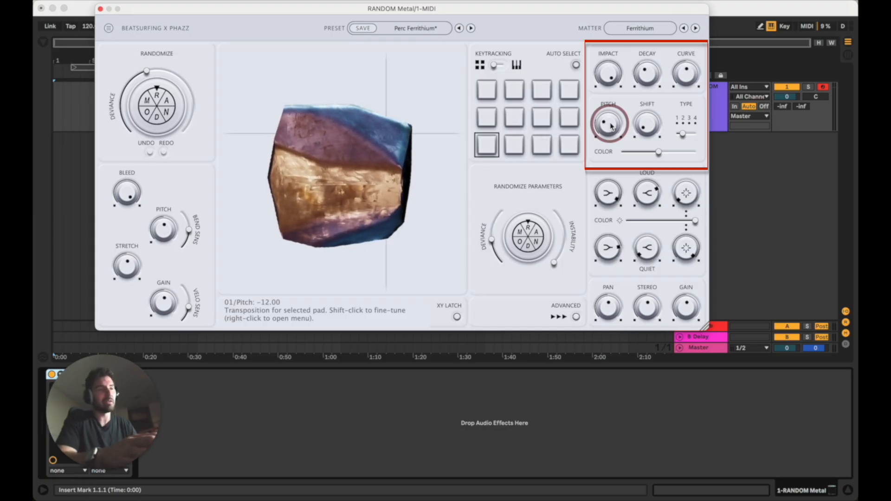
Step: Try out pad 01's Pitch, set its Type to 1 and raise the sound Color to its maximum
mouse_move(612, 126)
left_mouse_down()
mouse_move(614, 59)
mouse_move(611, 116)
left_mouse_up()
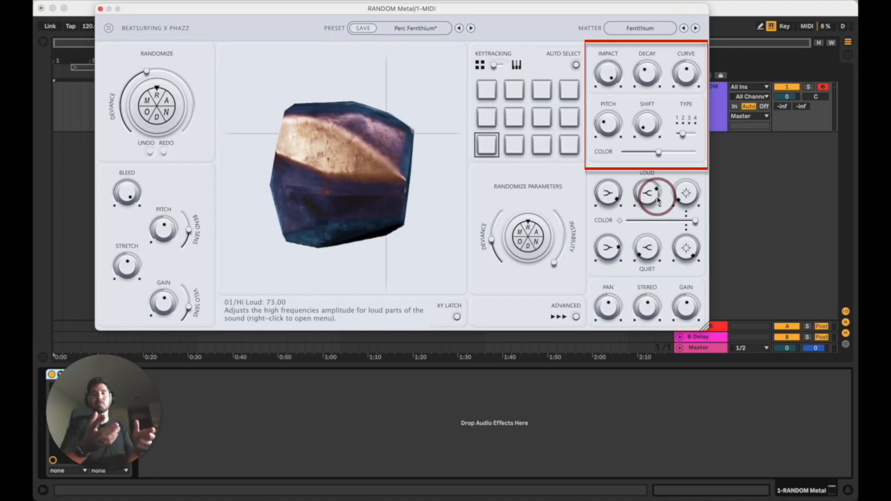
left_click(679, 135)
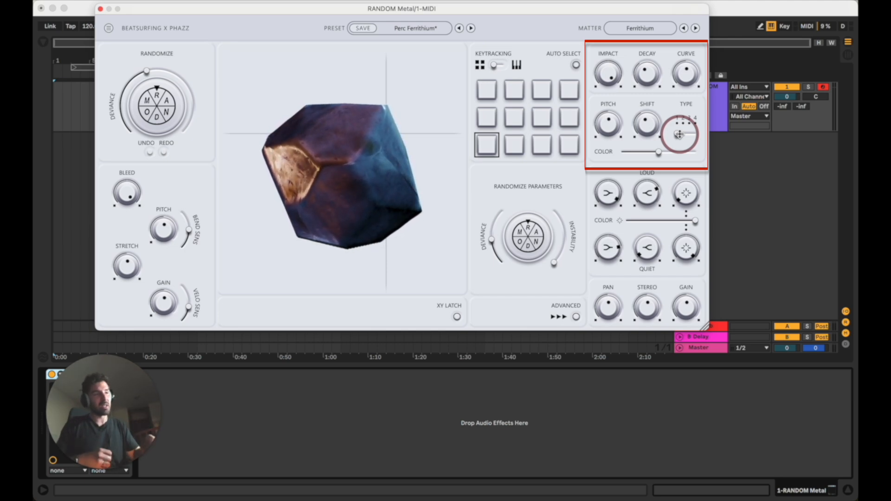
left_click_drag(679, 134, 624, 136)
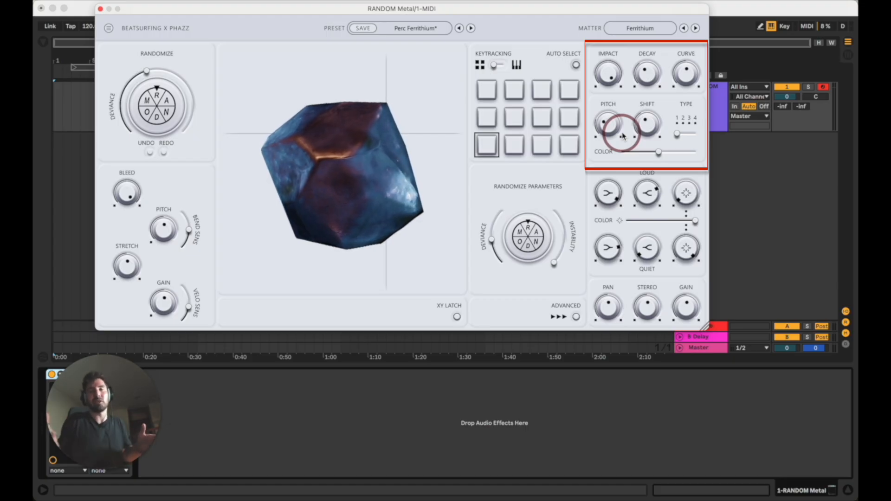
left_click_drag(618, 153, 696, 152)
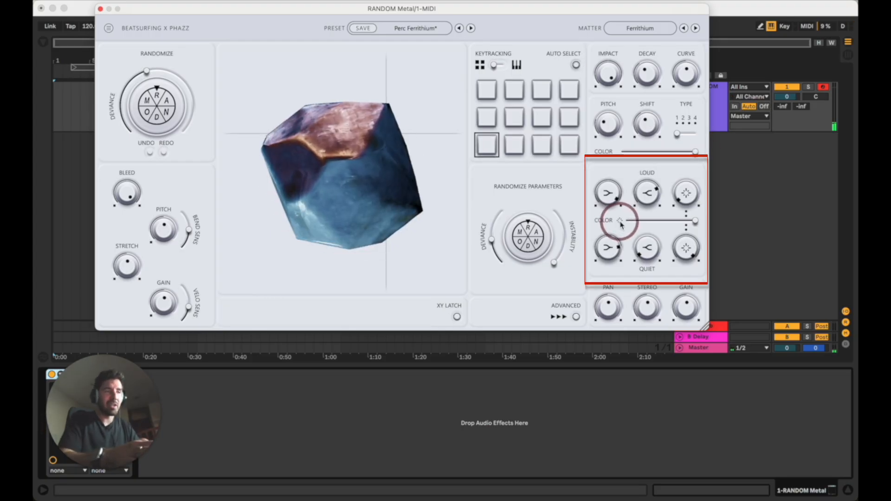
Step: Try out pad 01's FX Color and its effect mix for quiet parts, keeping both at or near maximum
left_click(694, 223)
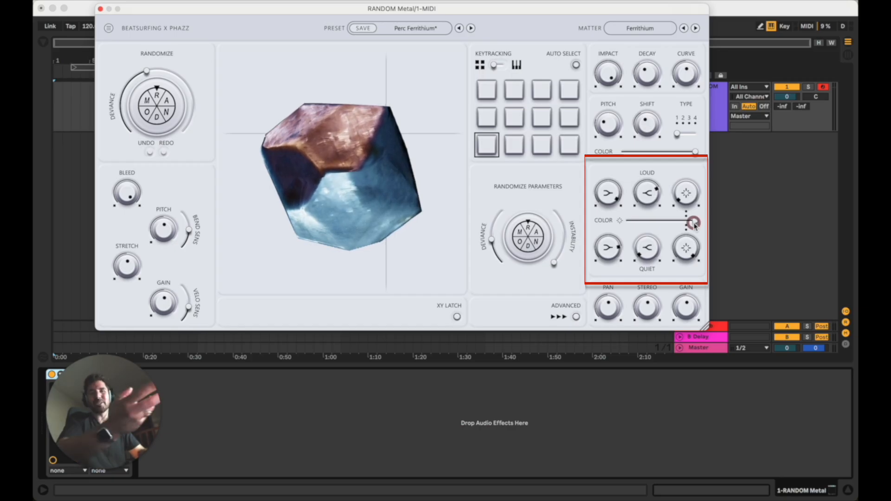
left_click(695, 224)
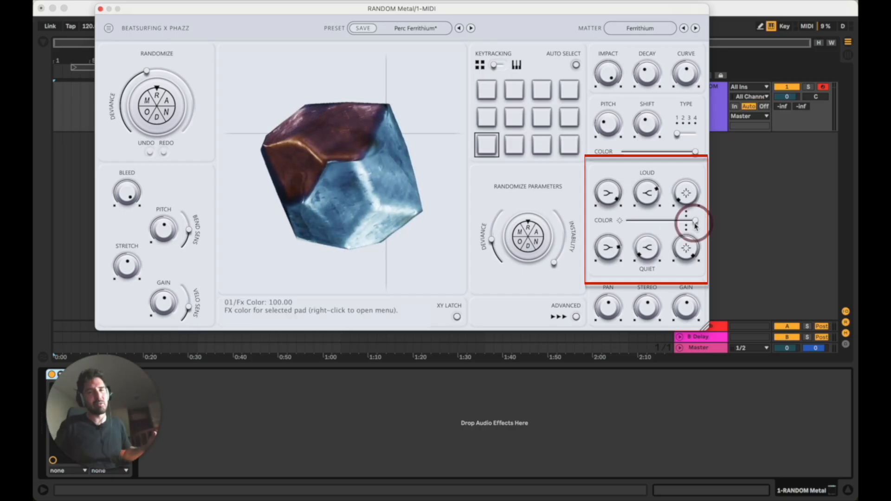
mouse_move(695, 225)
left_mouse_down()
mouse_move(603, 223)
mouse_move(695, 223)
left_mouse_up()
left_click(687, 250)
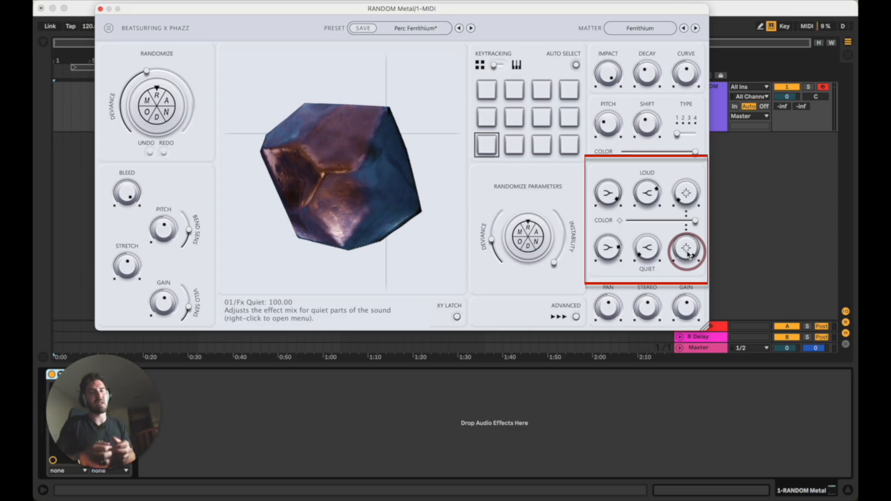
left_click_drag(687, 253, 674, 460)
left_click_drag(659, 221, 695, 223)
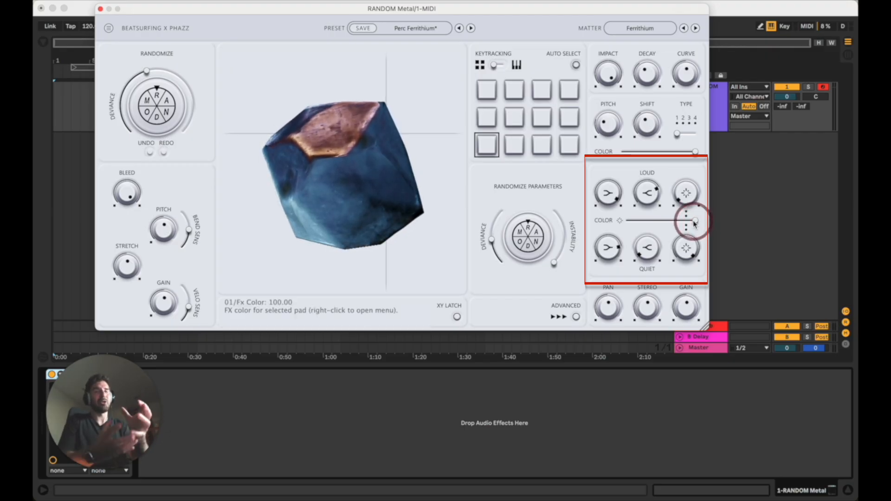
mouse_move(695, 224)
left_mouse_down()
mouse_move(621, 225)
mouse_move(695, 222)
left_mouse_up()
Step: Raise pad 01's low-frequency amplitude for loud parts to 81.75 and slightly lower it for quiet parts
left_click(608, 193)
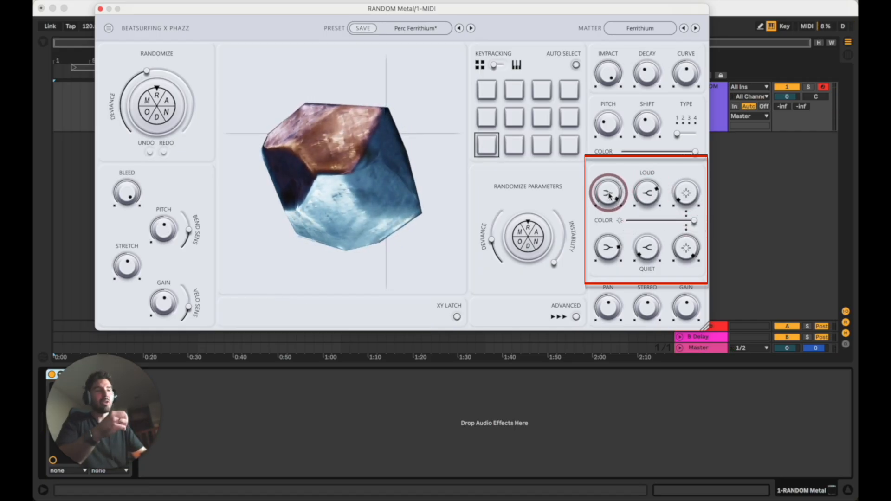
left_click(646, 193)
left_click(627, 176)
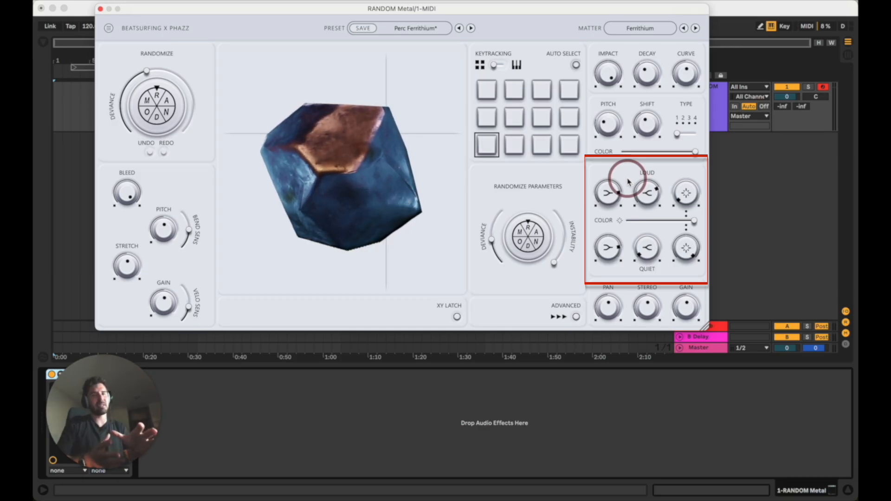
mouse_move(605, 193)
left_mouse_down()
mouse_move(608, 277)
mouse_move(609, 197)
left_mouse_up()
left_click(609, 203)
left_click(607, 247)
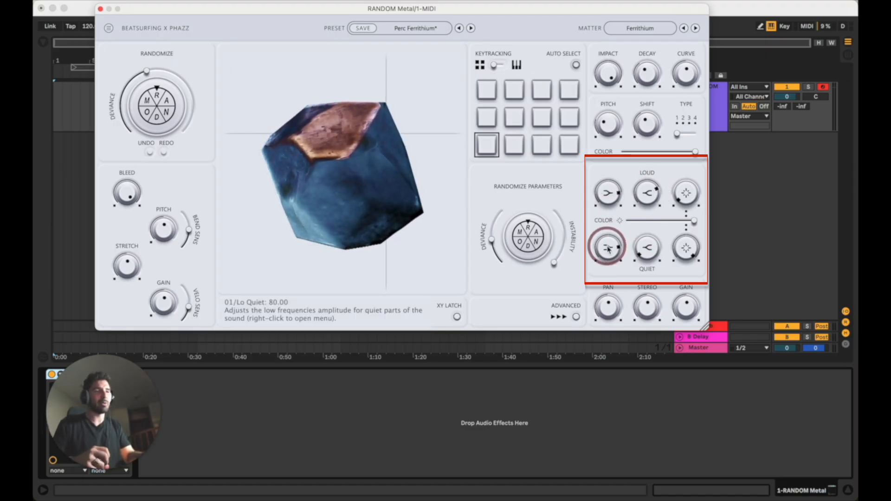
left_click_drag(608, 248, 592, 237)
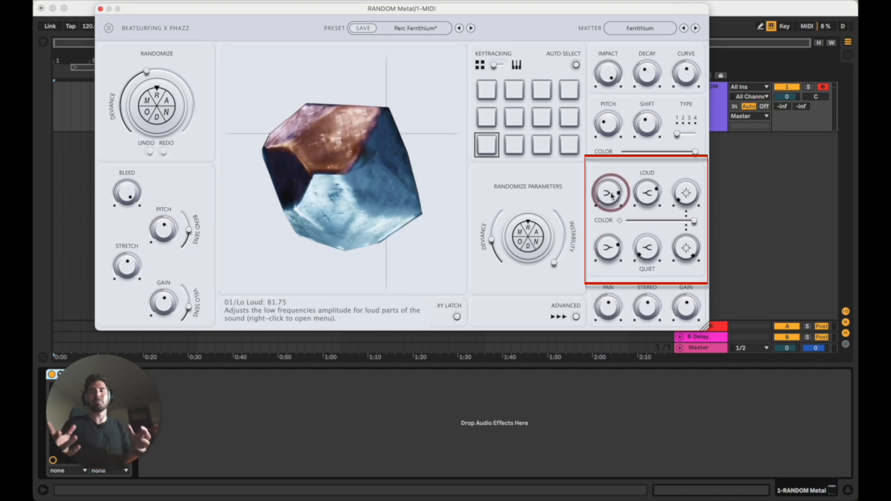
Step: Rebalance pad 01's loud and quiet parts, lowering Lo Quiet and Fx Quiet and raising Hi Quiet and Fx Loud
mouse_move(612, 195)
left_mouse_down()
mouse_move(606, 244)
mouse_move(607, 197)
left_mouse_up()
left_click_drag(608, 244, 605, 256)
left_click_drag(638, 248, 682, 330)
left_click_drag(678, 189, 683, 85)
Step: Try out pad 01's Pan, Stereo and Gain, returning each to its centre setting
mouse_move(608, 305)
left_mouse_down()
mouse_move(609, 274)
mouse_move(611, 301)
left_mouse_up()
left_click_drag(647, 304, 663, 181)
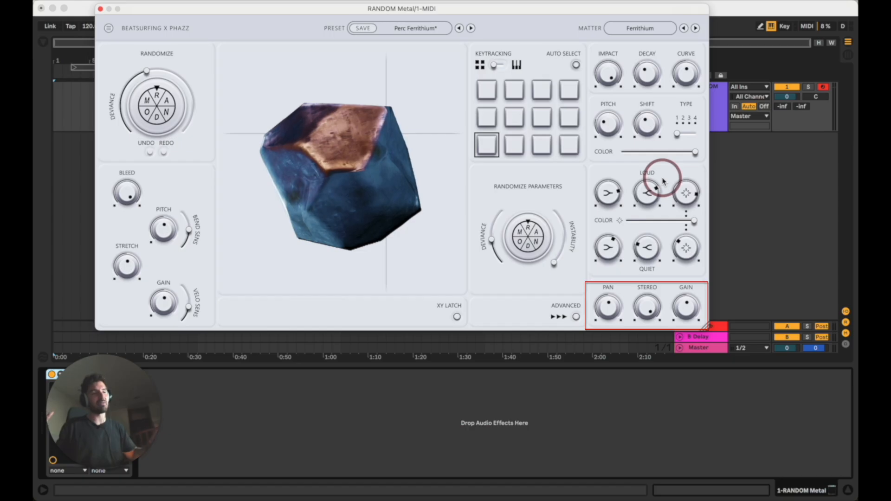
left_click_drag(686, 307, 686, 306)
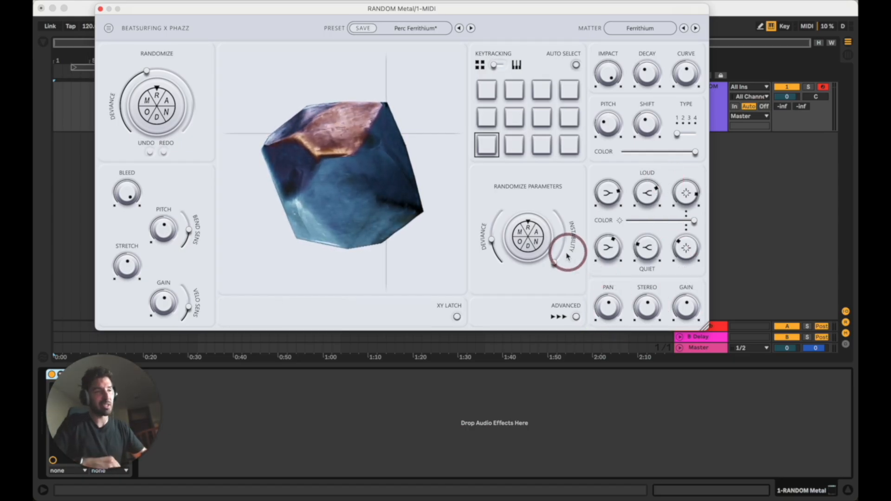
Step: Raise pad 01's Instability to maximum to increase the per-note matter randomization
mouse_move(554, 263)
left_mouse_down()
mouse_move(561, 208)
mouse_move(555, 261)
left_mouse_up()
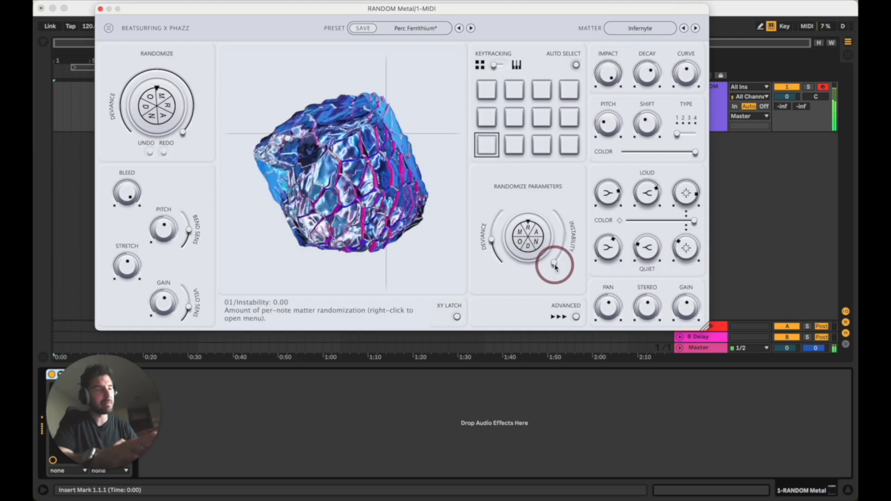
left_click_drag(555, 267, 554, 211)
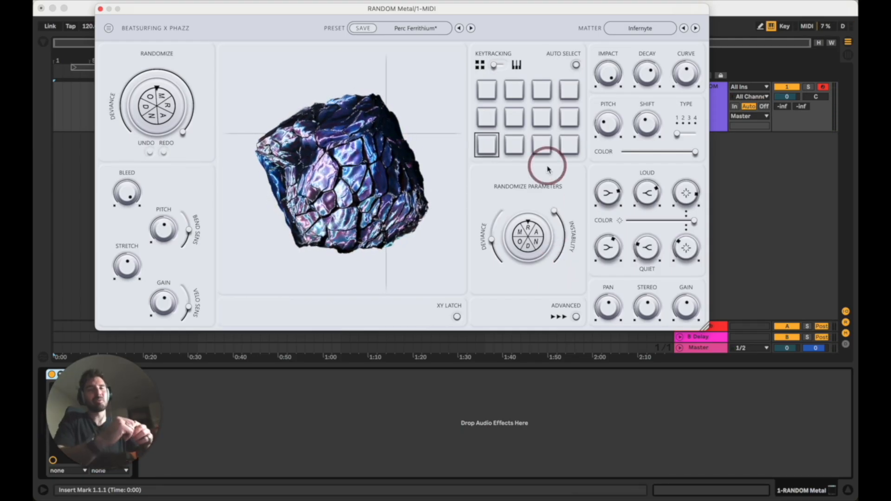